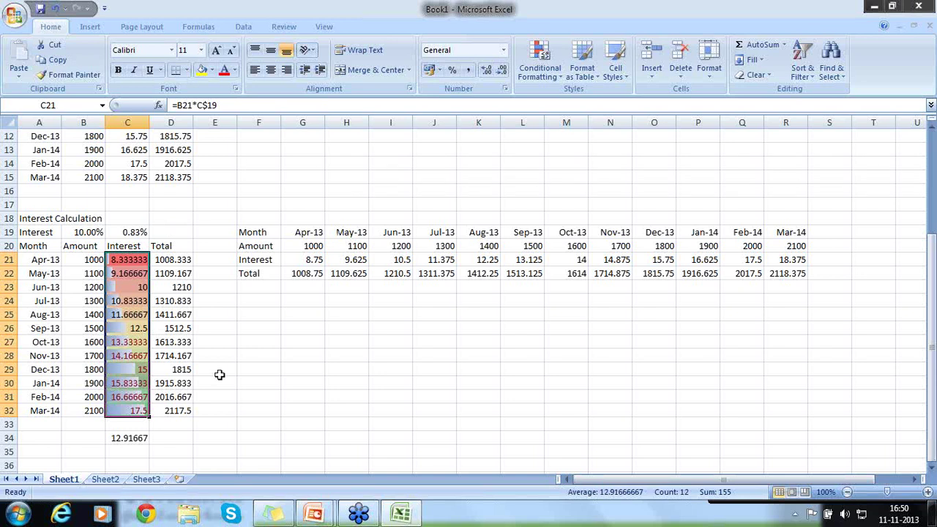
Switch from Sheet1's interest table to the empty Sheet3
left_click(147, 480)
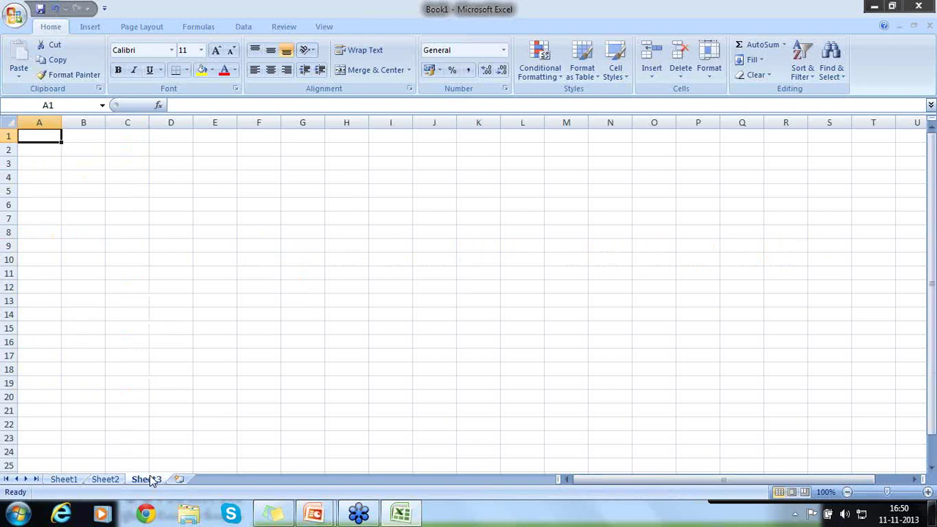
Enter the letters A, B, C, D, E, F, G in A1:A7, then move to B1
type("A")
key("Return")
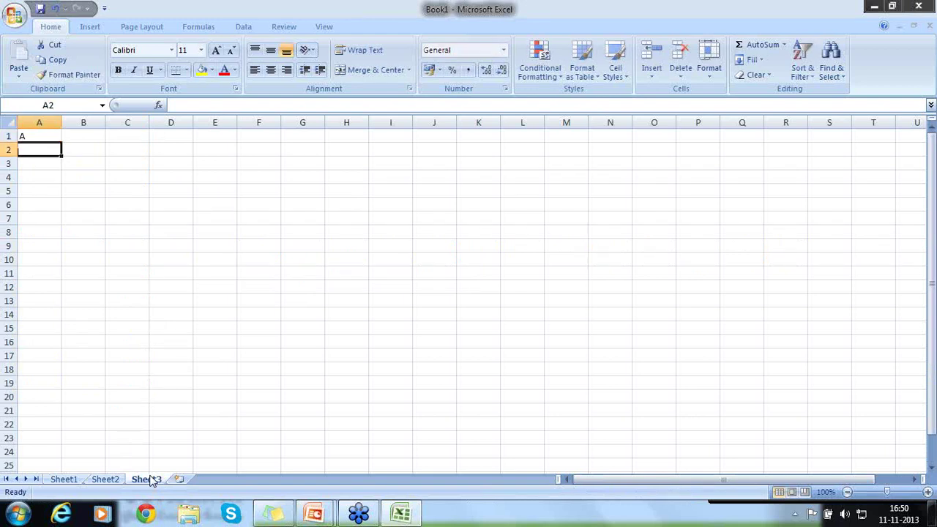
type("B")
key("Return")
type("C")
key("Return")
type("D")
key("Return")
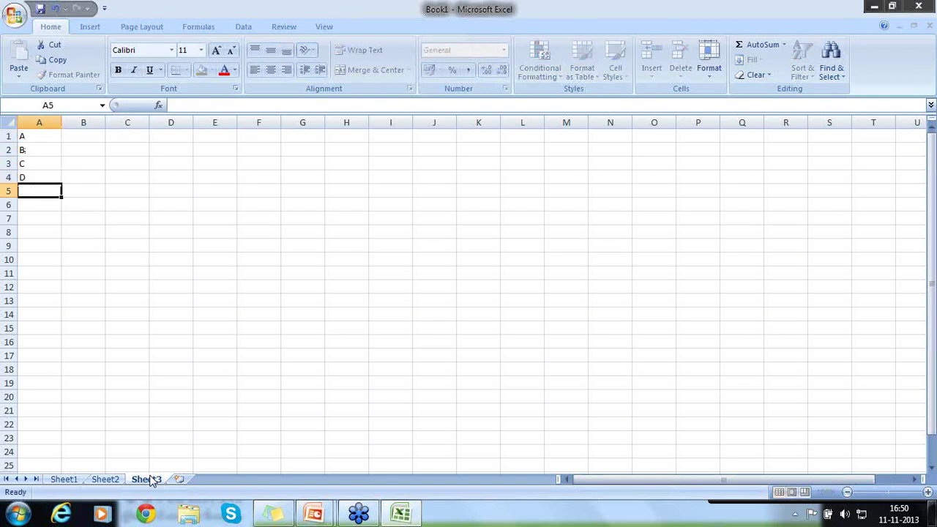
type("E")
key("Return")
type("F")
key("Return")
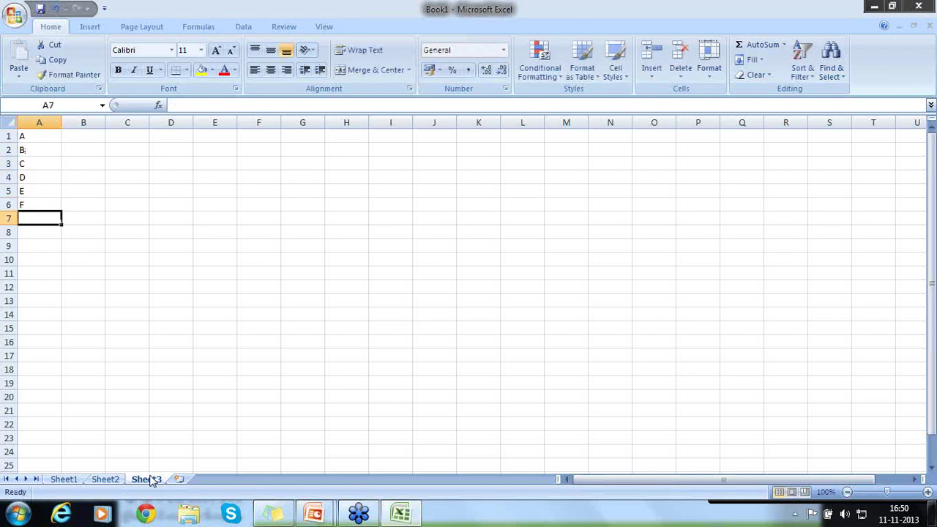
type("G")
key("Return")
key("Up")
key("Up")
key("Up")
key("Up")
key("Up")
key("Up")
key("Up")
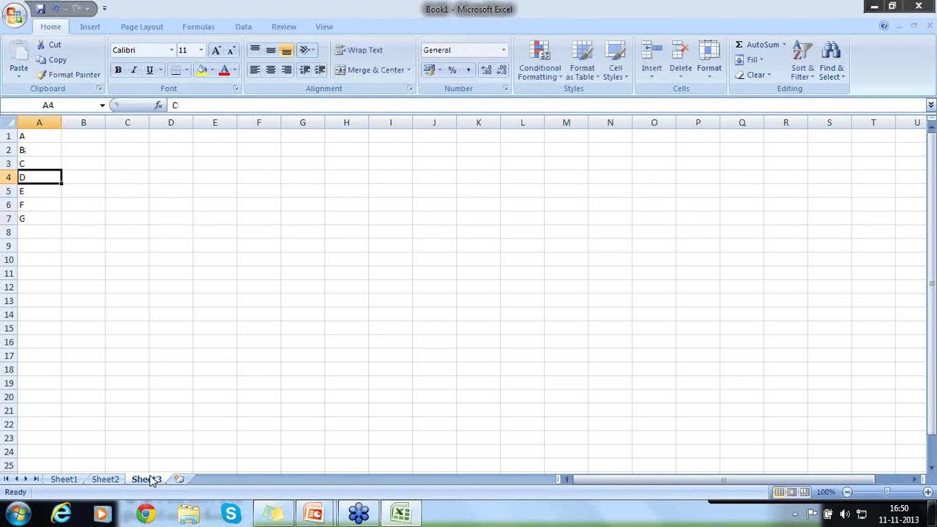
key("Right")
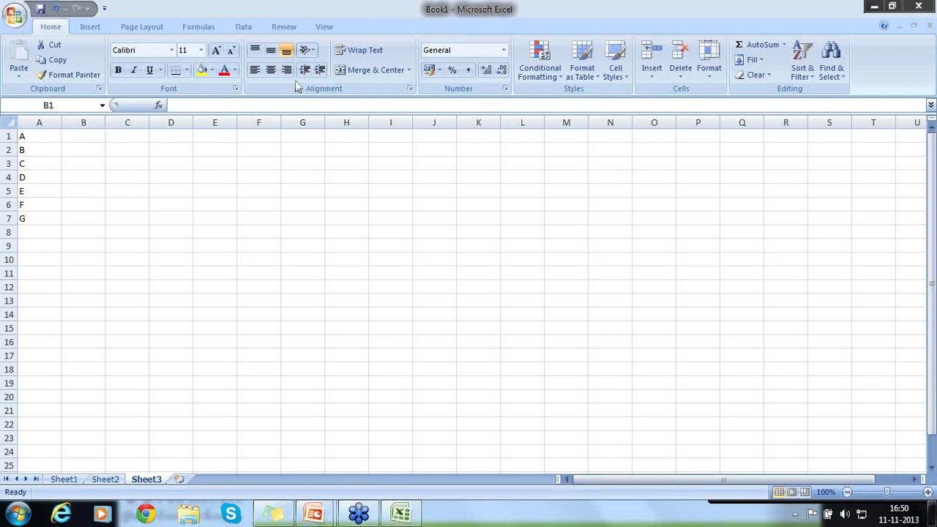
Label B1:B7 with groups X, X, X, Y, Y, Y, Z and start typing H in A8
left_click(87, 133)
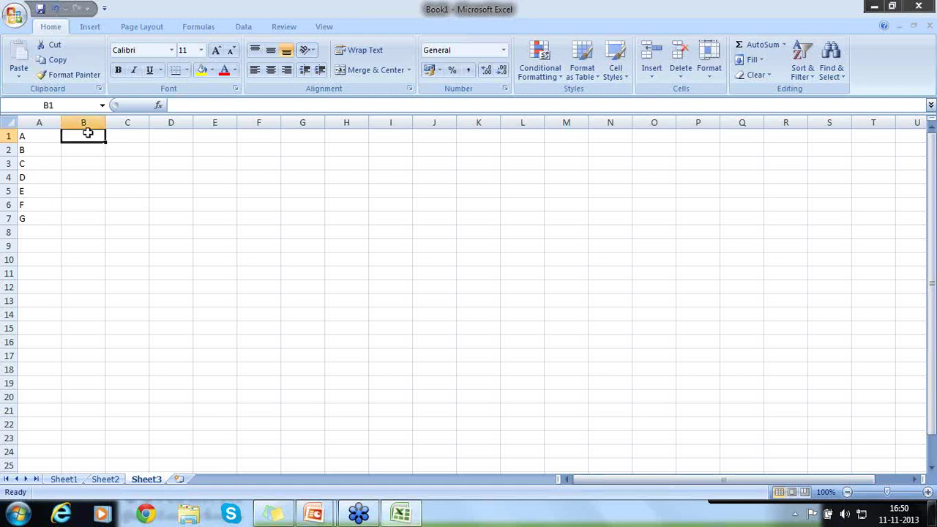
type("X")
key("Return")
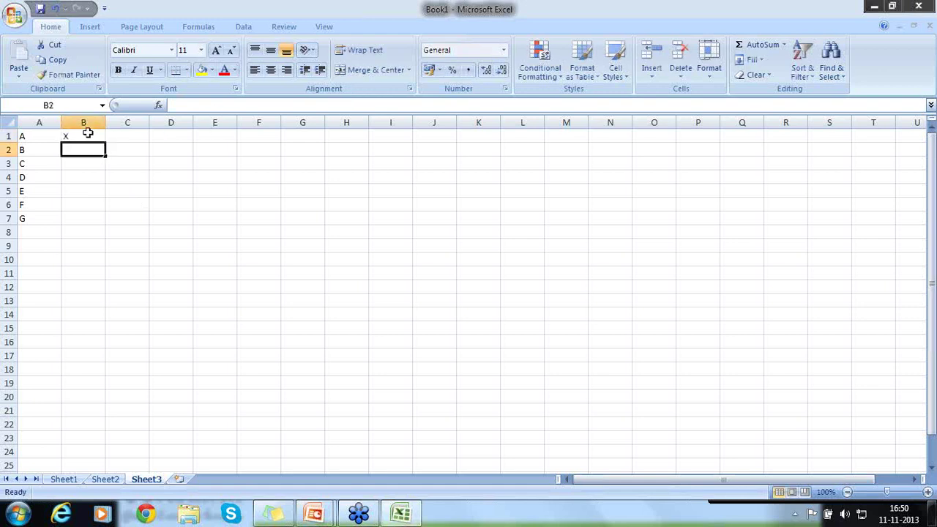
type("X")
key("Return")
type("X")
key("Return")
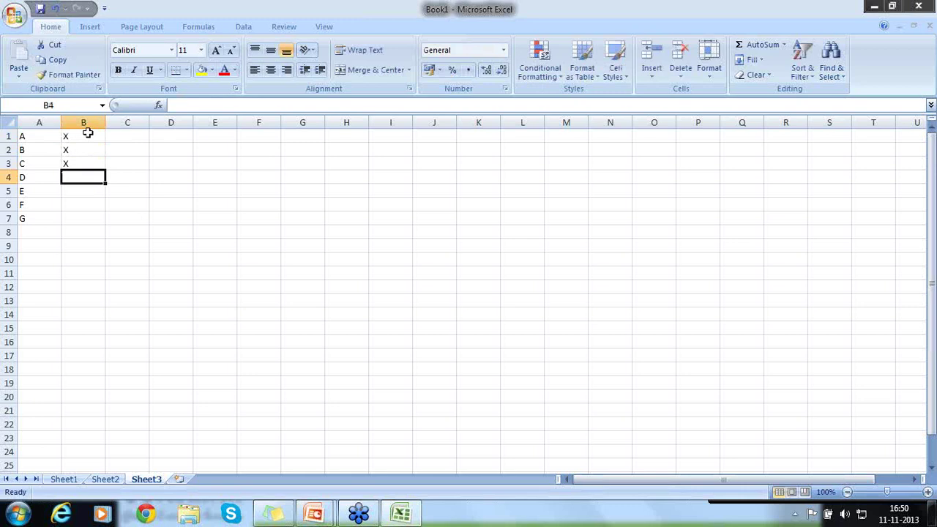
type("Y")
key("BackSpace")
type("Y")
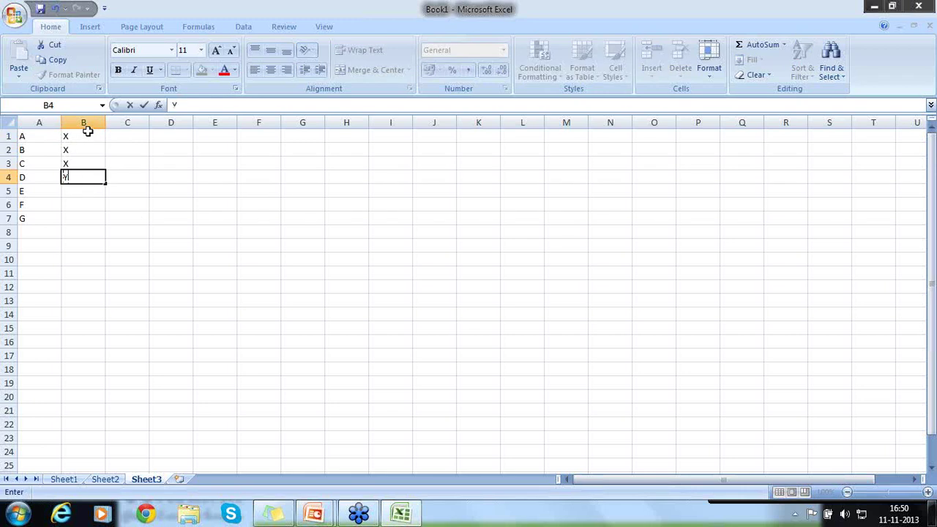
key("Return")
type("Y")
key("Return")
type("Y")
key("Return")
type("Z")
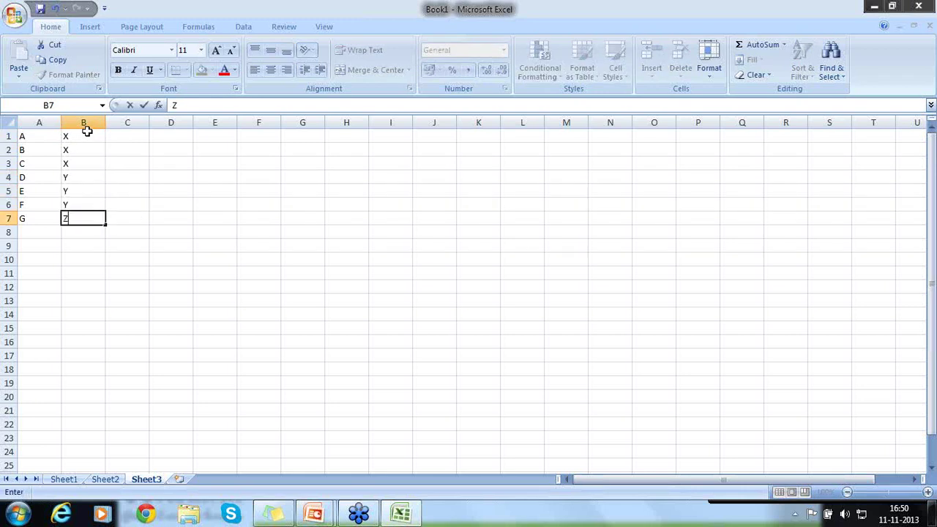
key("Return")
key("Left")
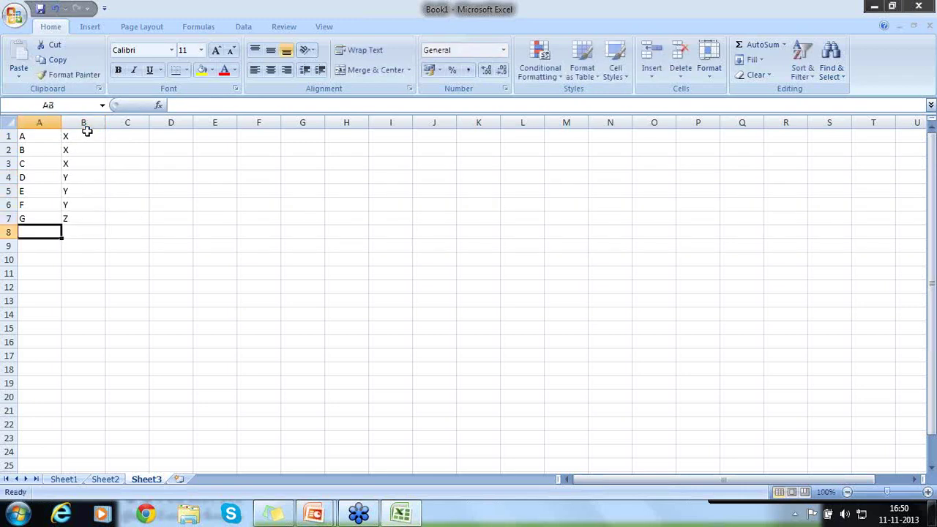
type("H")
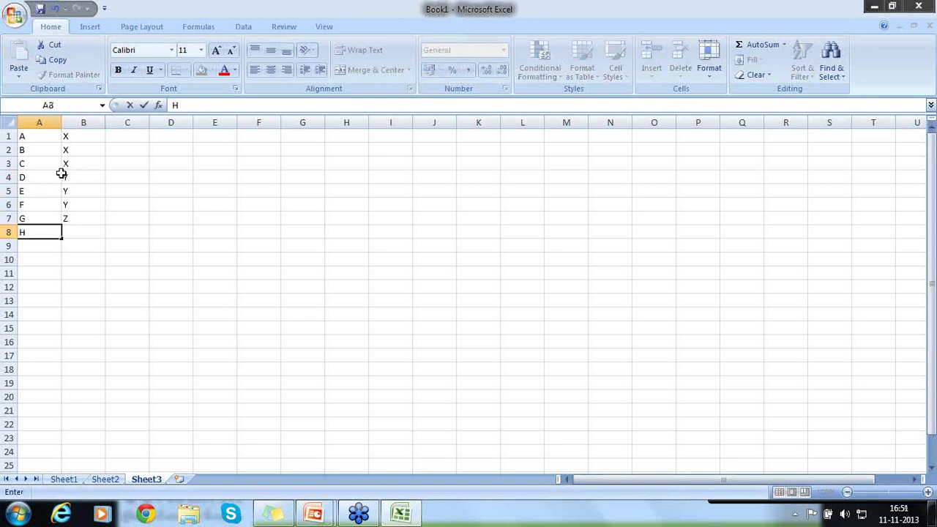
Fill the A1:A5 letter series down to A15 so A–E repeats three times
left_click_drag(45, 192, 63, 342)
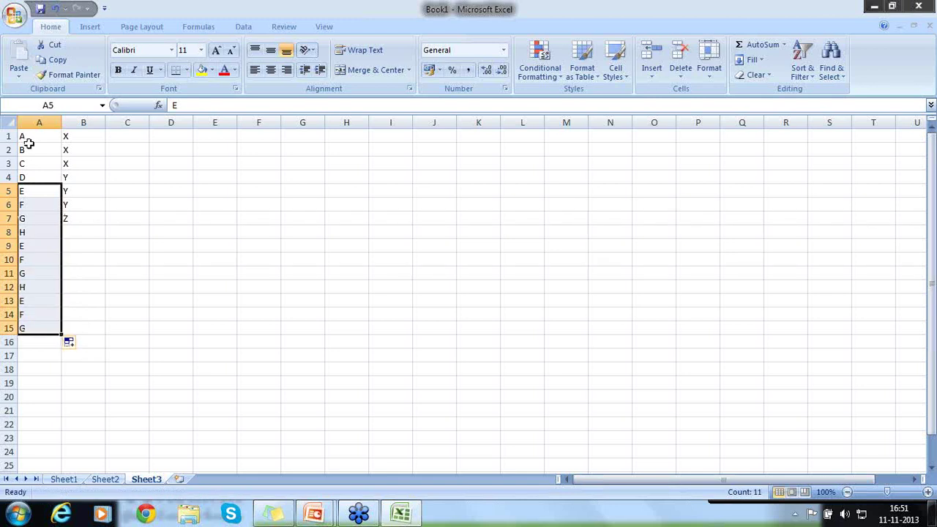
left_click_drag(27, 139, 59, 334)
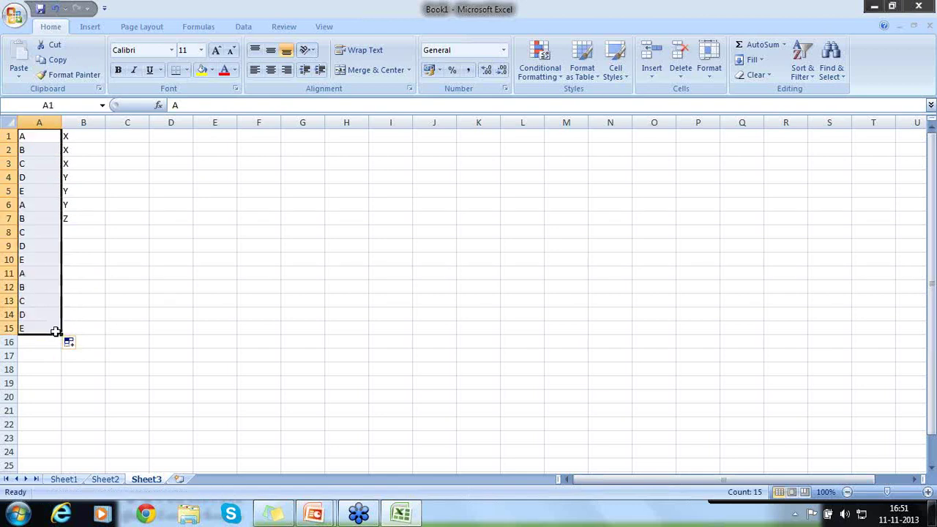
left_click(37, 204)
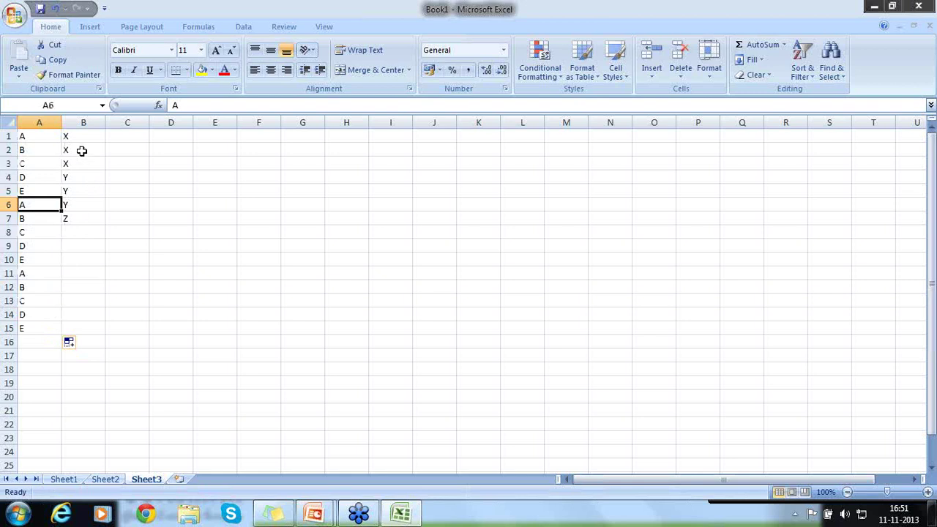
Copy the X, X, X, Y, Y, Y labels from B1:B6 into B7:B12
left_click_drag(80, 142, 87, 283)
key("ctrl+c")
key("ctrl+v")
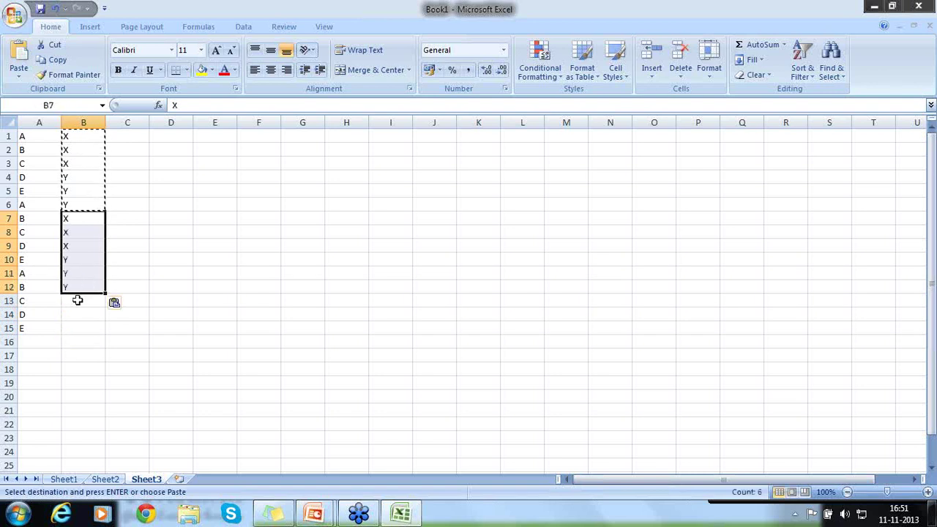
Enter X, Y, X in B13:B15, then move to C1
left_click(77, 300)
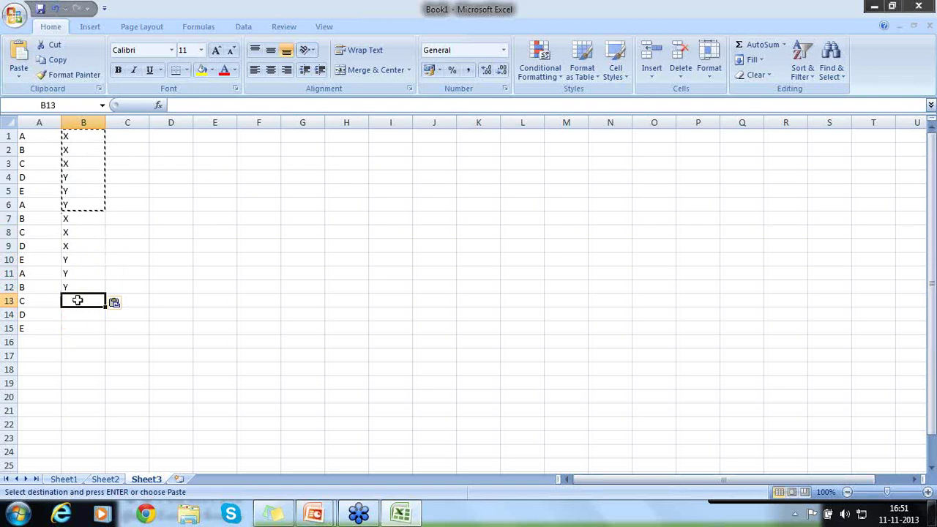
type("X")
key("Return")
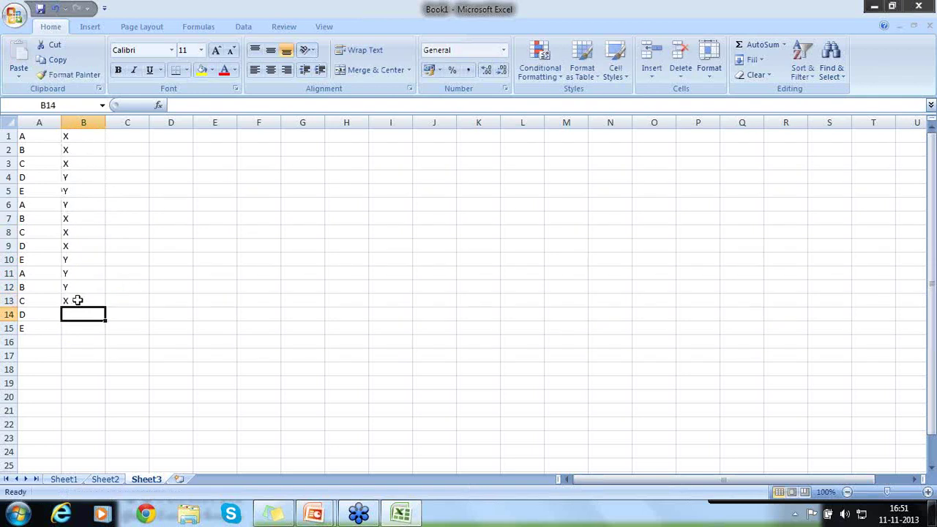
type("Y")
key("Return")
type("C")
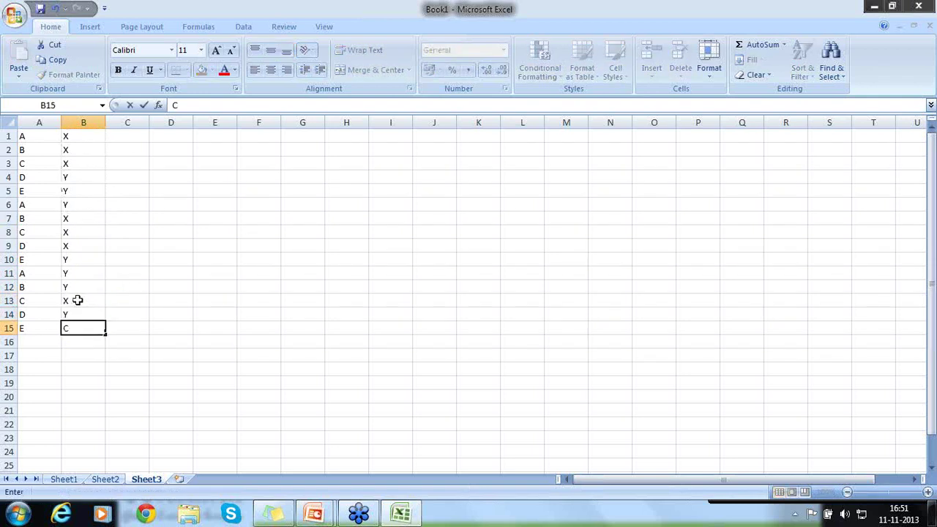
key("BackSpace")
type("X")
key("Return")
key("Up")
key("Up")
key("Up")
key("Up")
key("Up")
key("Up")
key("Up")
key("Up")
key("Up")
key("Up")
key("Up")
key("Up")
key("Up")
key("Up")
key("Up")
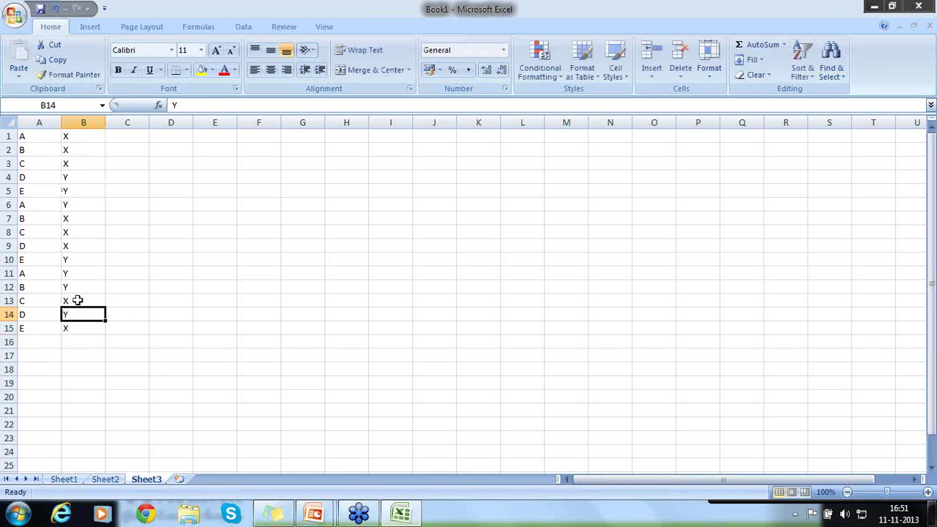
key("Right")
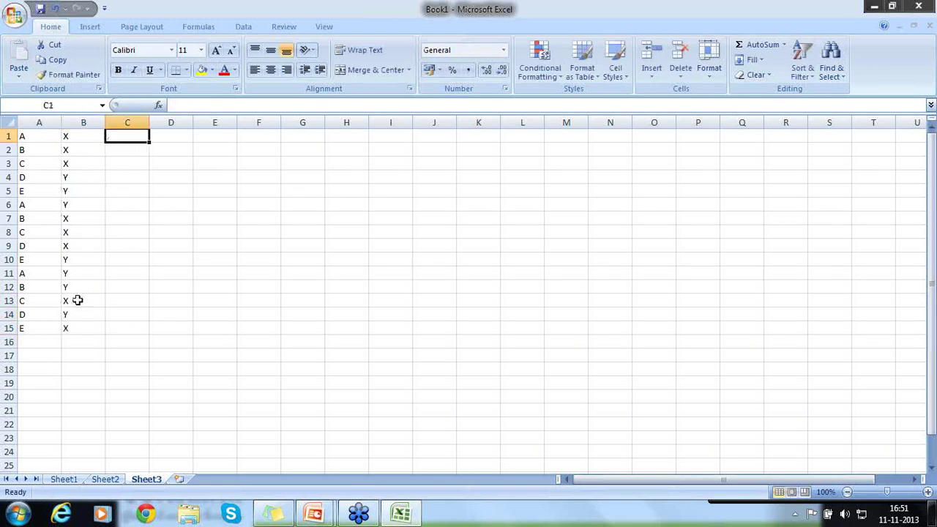
Enter values 1000, 1000, 1000, 200, 200, 300 in C1:C6
type("1000")
key("Return")
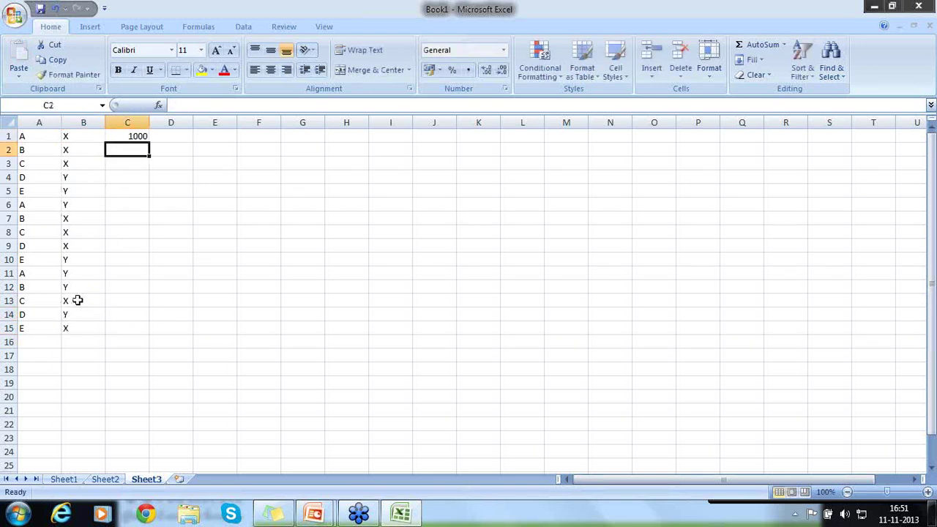
type("1000")
key("Return")
type("1000")
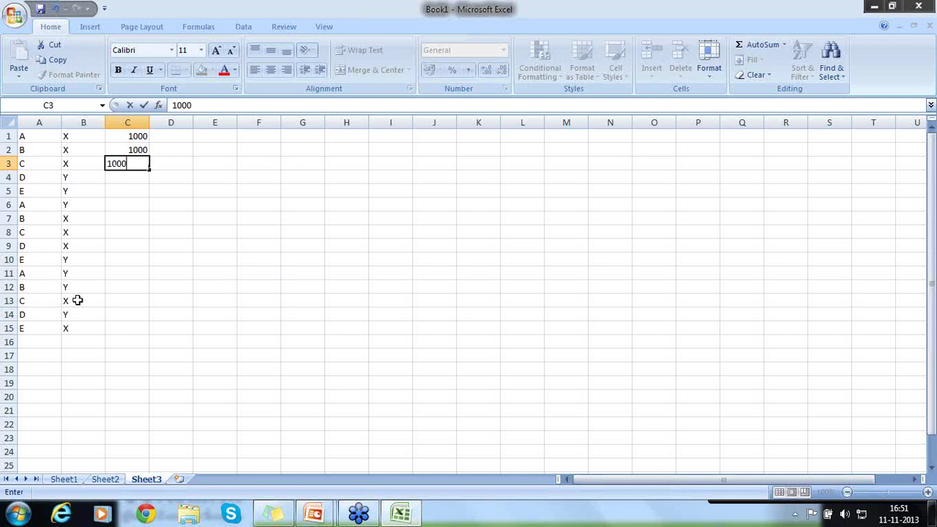
key("Return")
type("200")
key("Return")
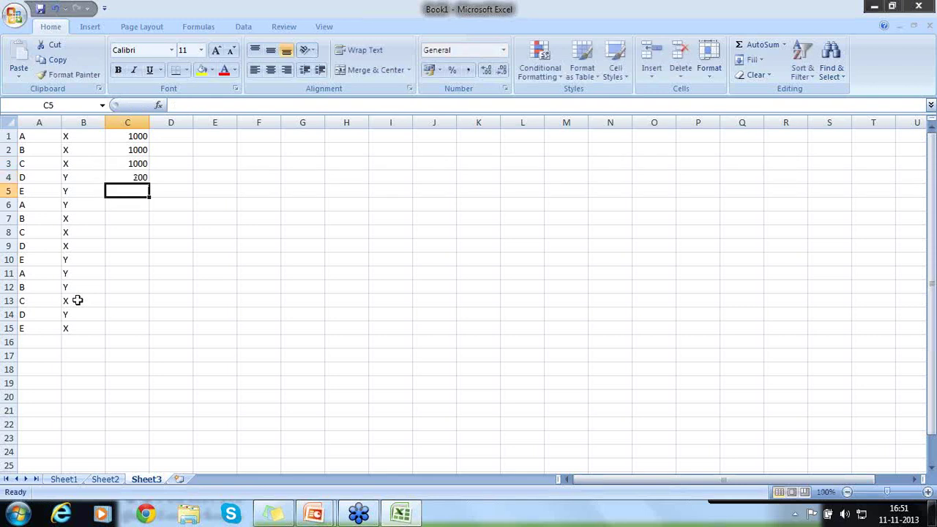
type("200")
key("Return")
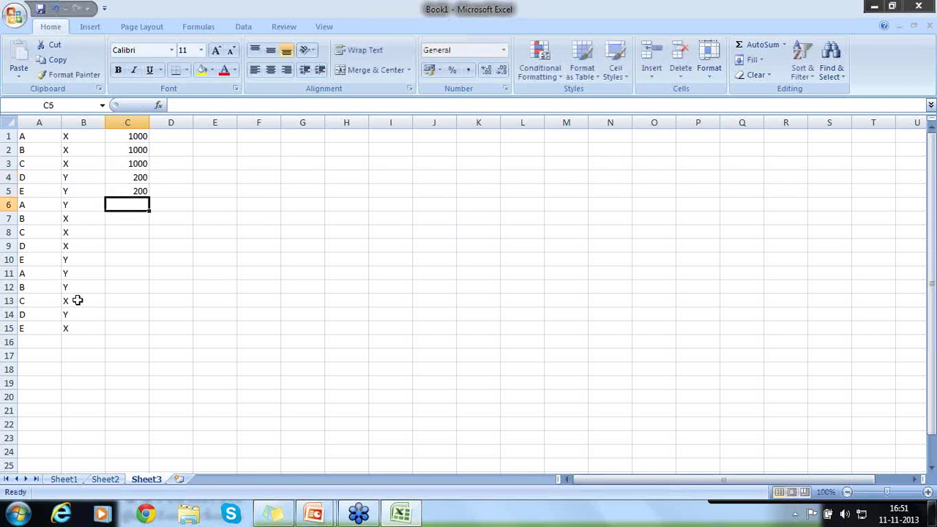
type("300")
key("Return")
Enter 400, 5, 0, 188, 655, 622, 422, 100, 256 in C7:C15, then select the X and Y labels
type("400")
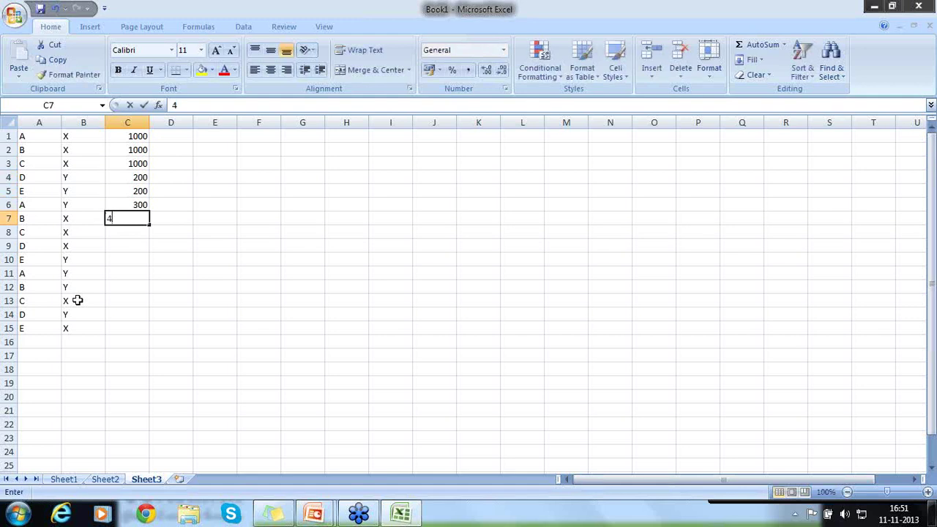
key("Return")
type("5")
key("Return")
key("Return")
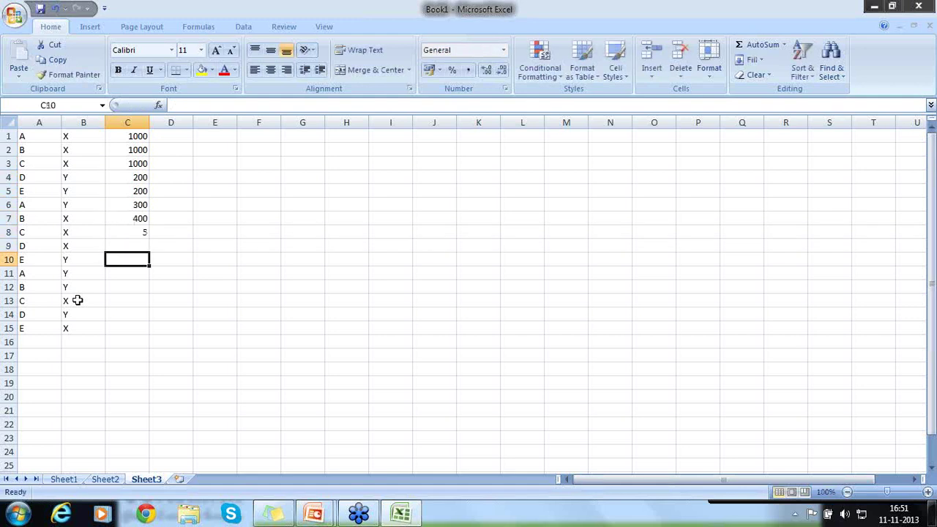
key("Up")
type("0")
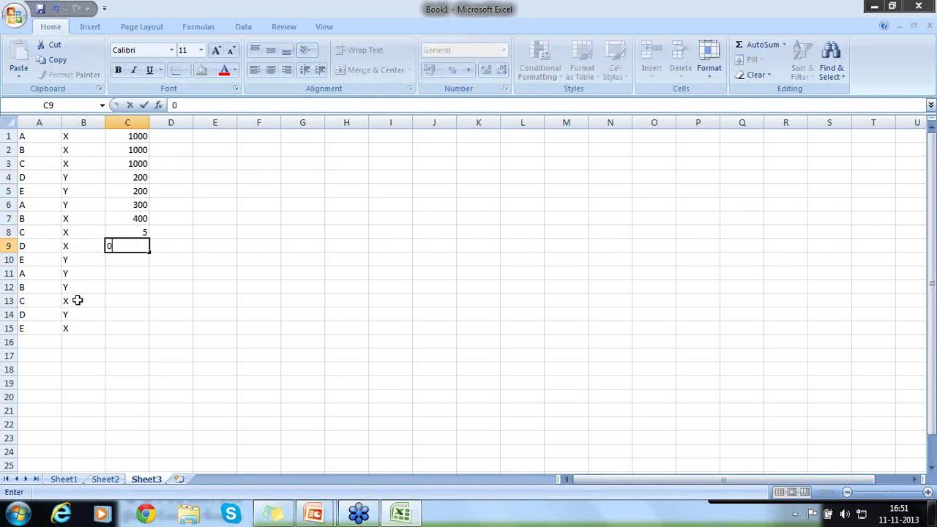
key("Return")
type("188")
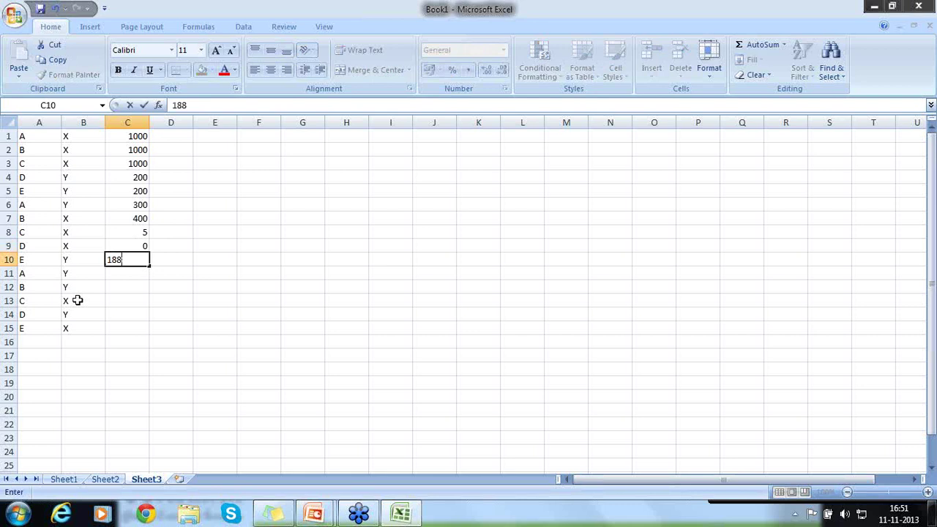
key("Return")
key("Return")
key("Up")
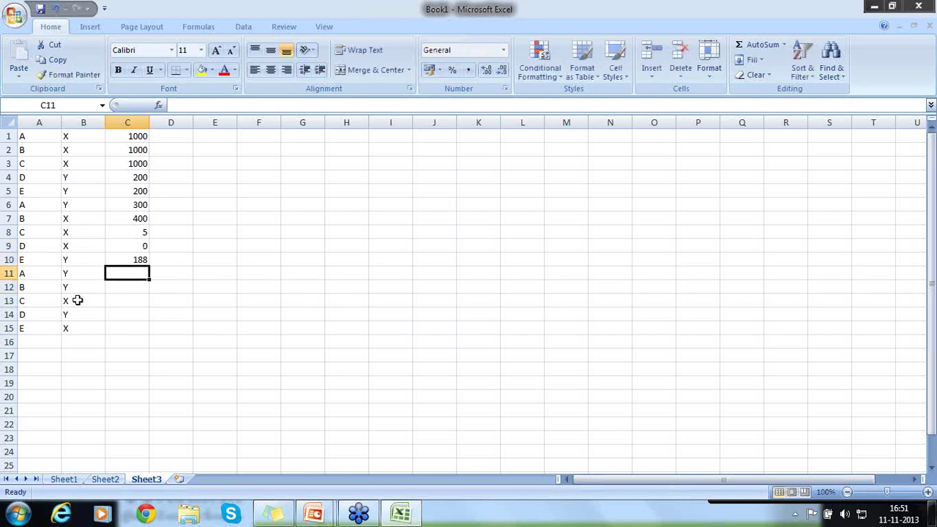
type("655")
key("Return")
type("622")
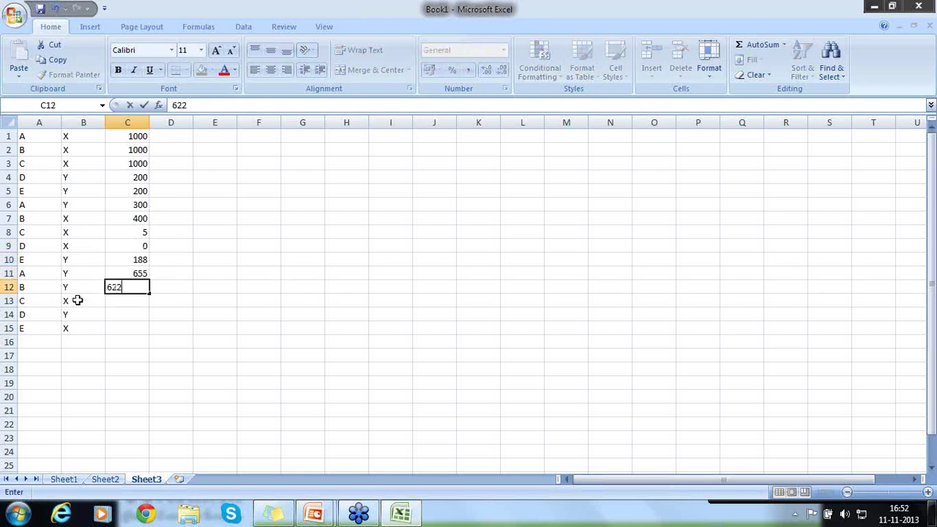
key("Return")
type("422")
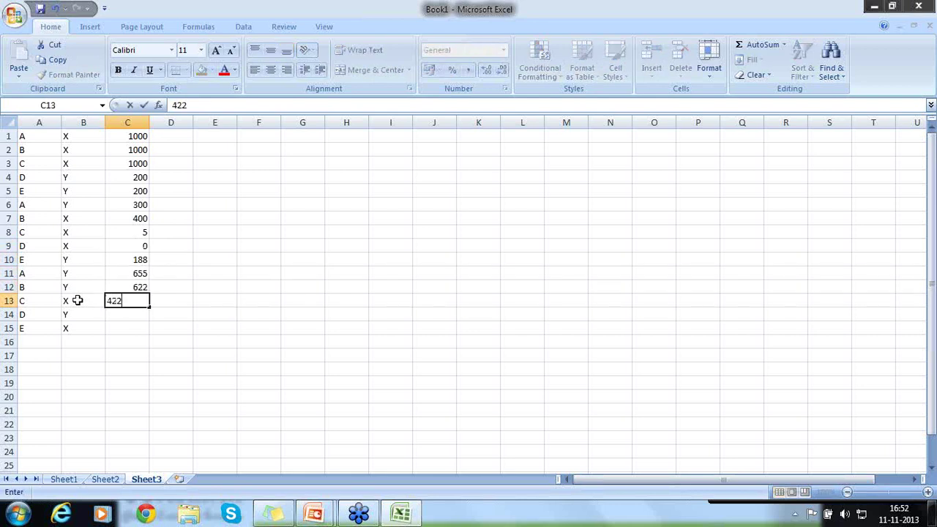
key("Return")
type("100")
key("Return")
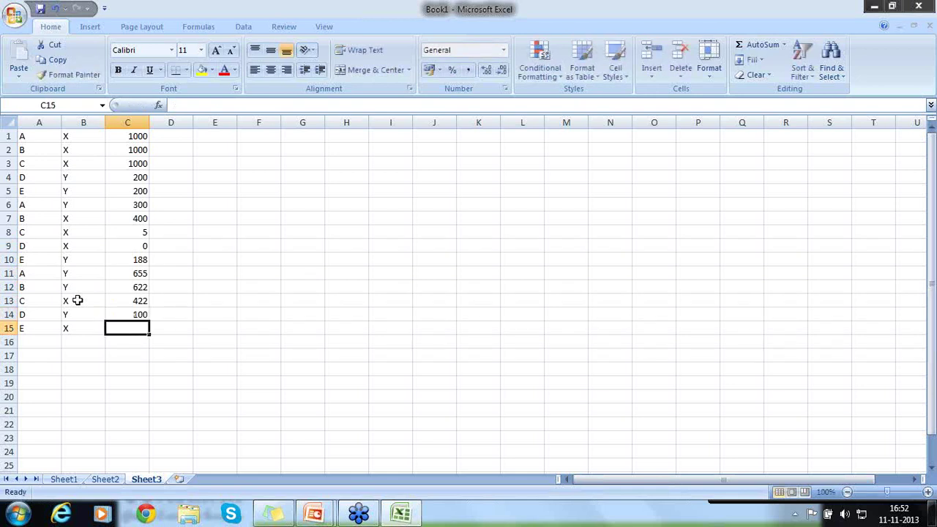
type("256")
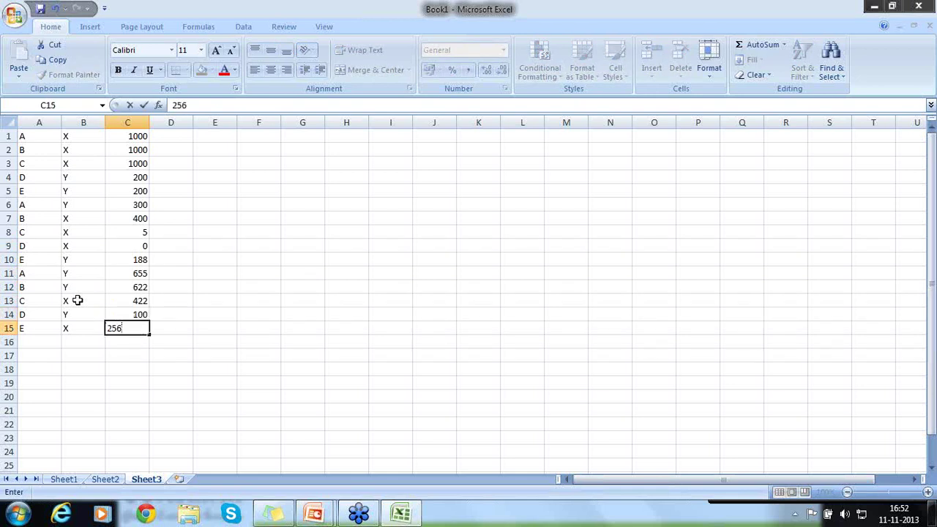
key("Return")
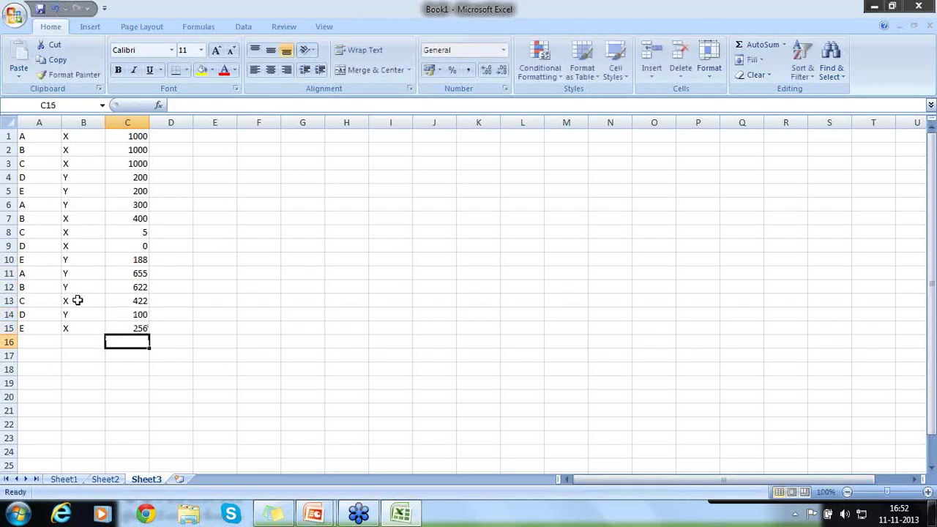
left_click_drag(78, 136, 78, 161)
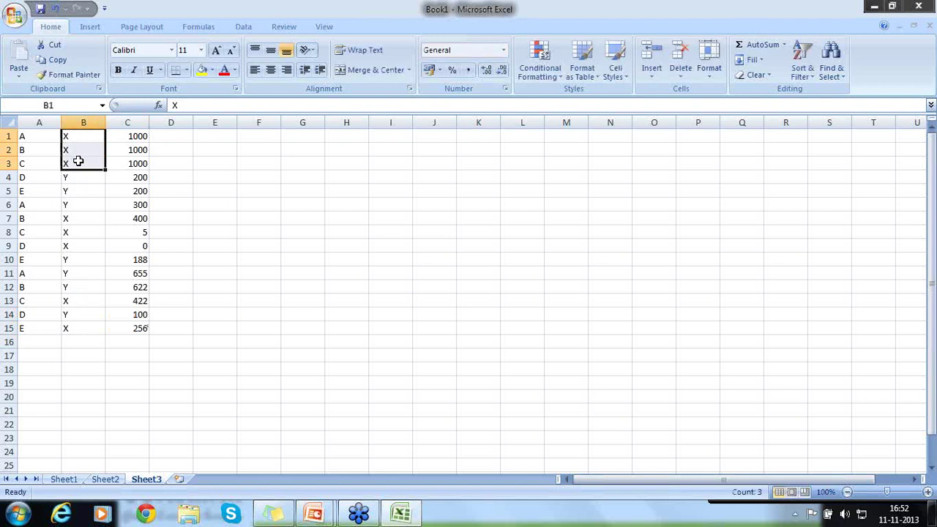
left_click_drag(73, 177, 74, 206)
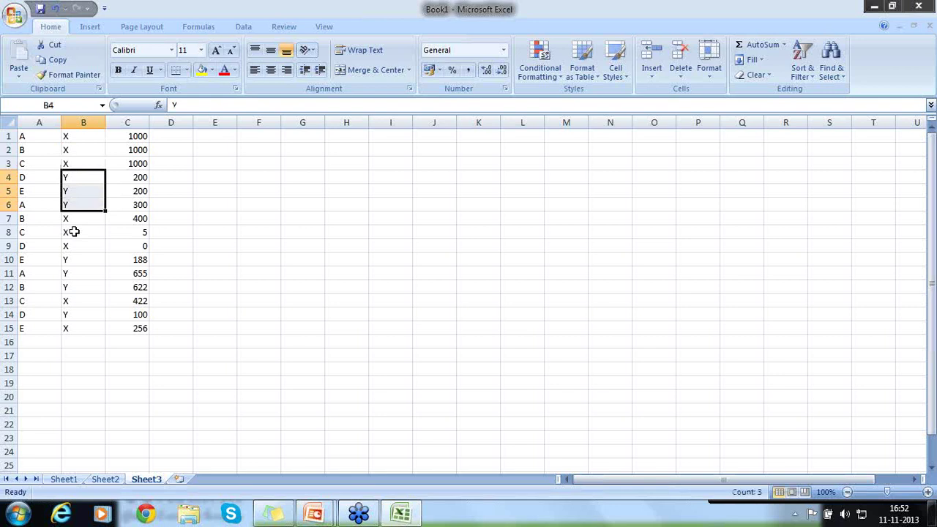
Insert a blank row above the data at row 1
left_click(8, 137)
right_click(7, 138)
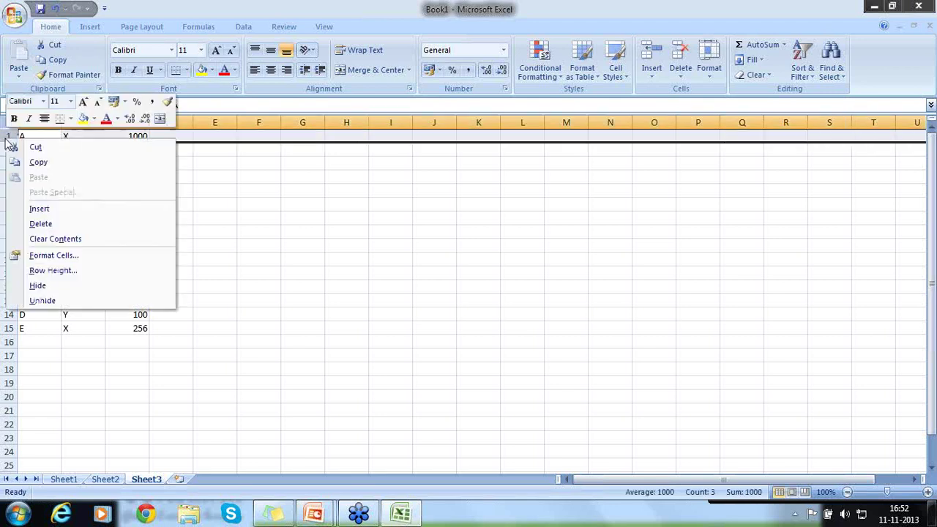
left_click(37, 209)
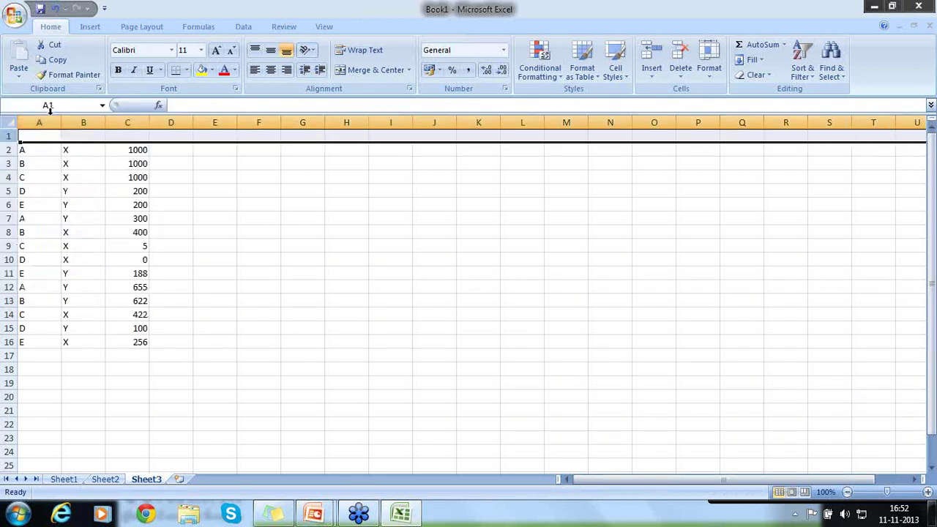
Type the headings Name, Group and Value into A1, B1 and C1
left_click(39, 135)
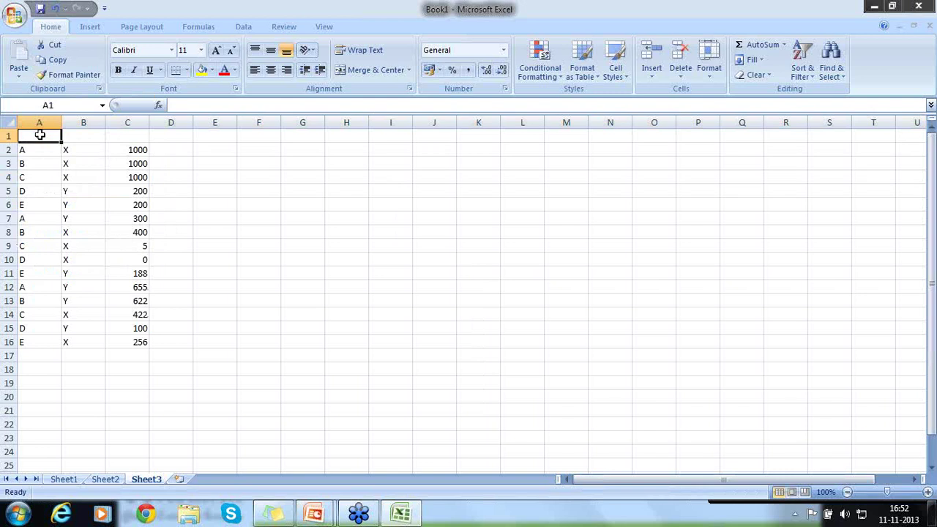
type("Named")
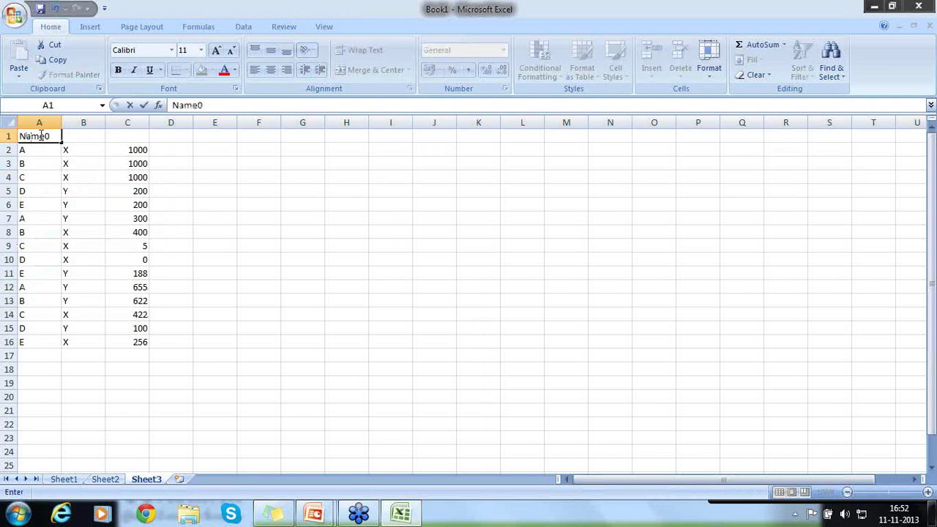
key("BackSpace")
key("Tab")
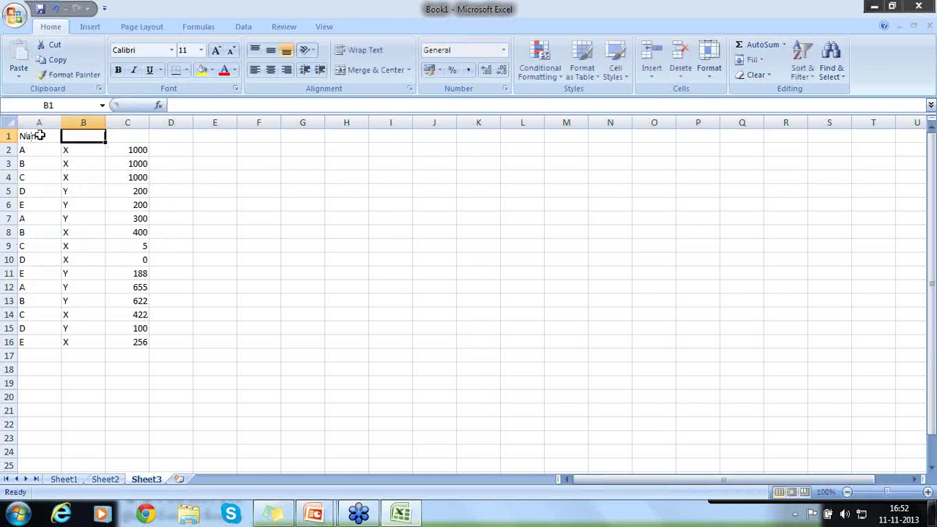
type("Group")
key("Tab")
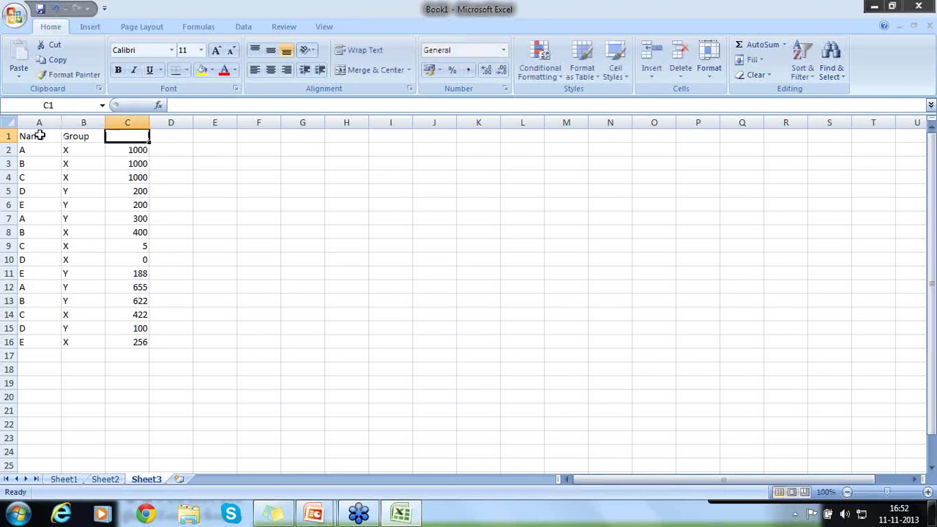
type("Value")
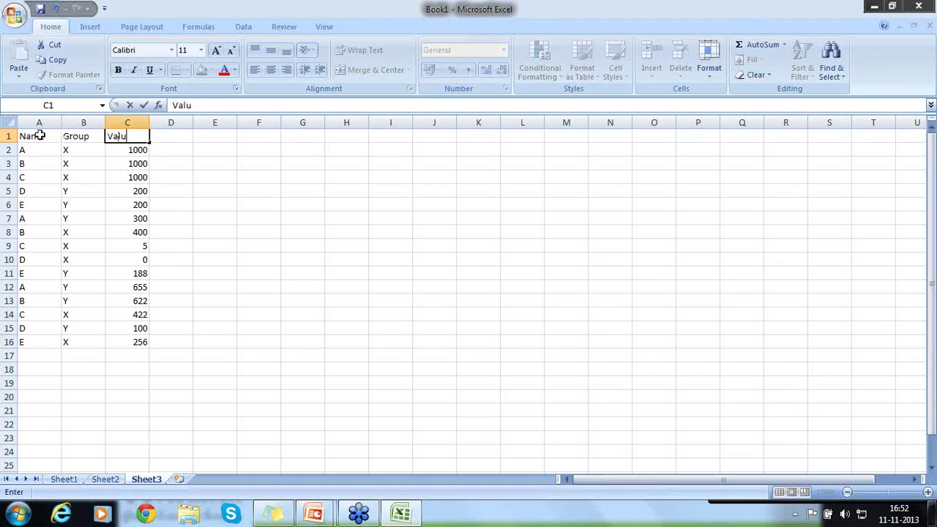
key("Return")
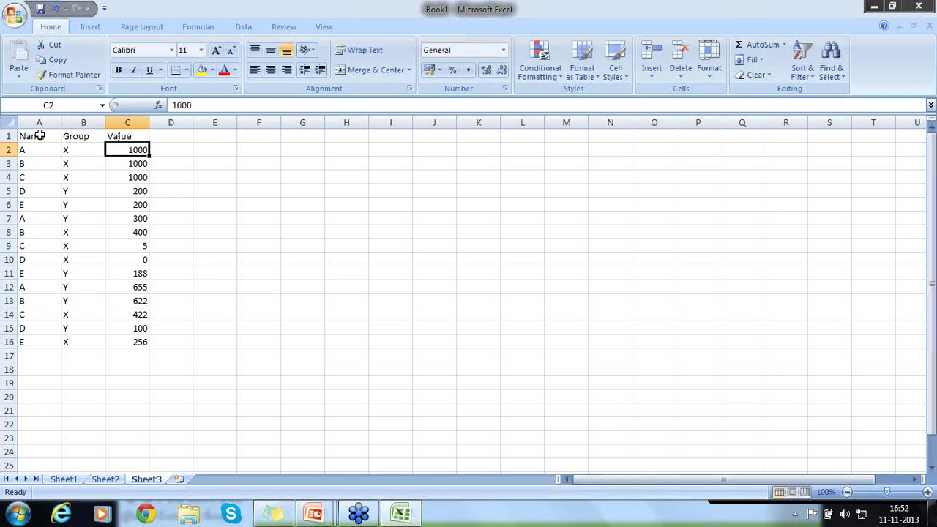
Sort A1:C16 with Group as the first sort level and Name as the second
left_click_drag(39, 135, 112, 340)
left_click(111, 340)
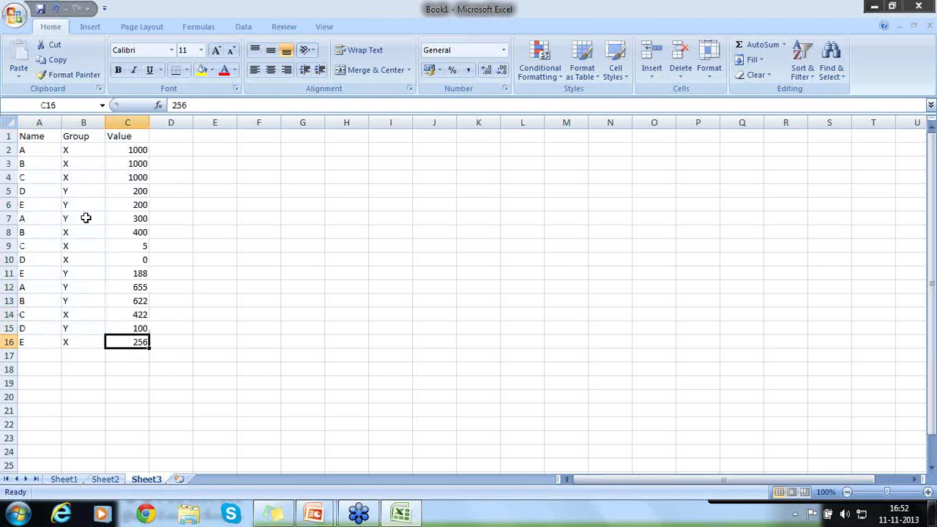
left_click_drag(36, 139, 125, 339)
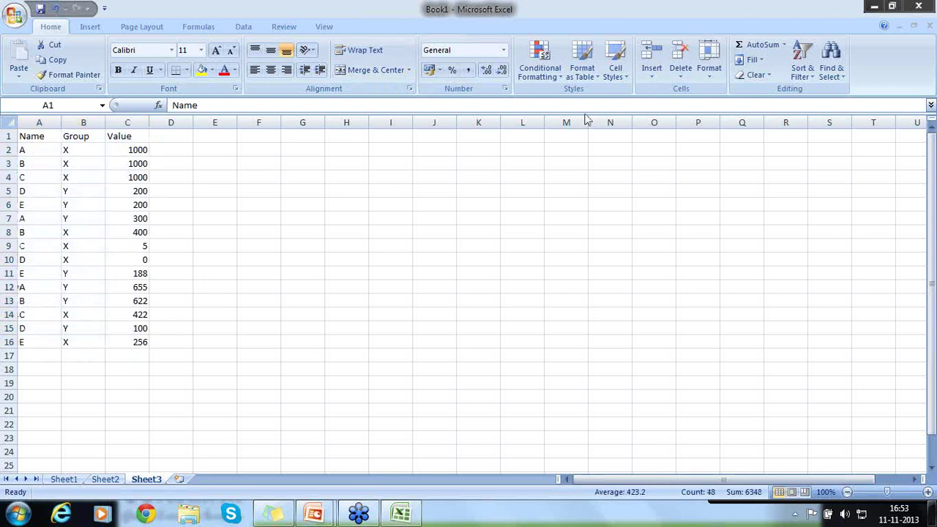
left_click(243, 28)
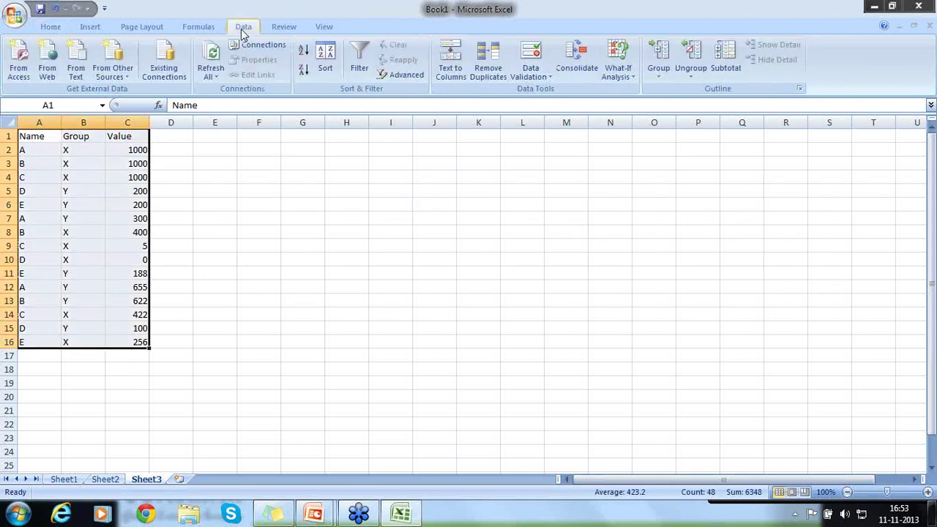
left_click(330, 68)
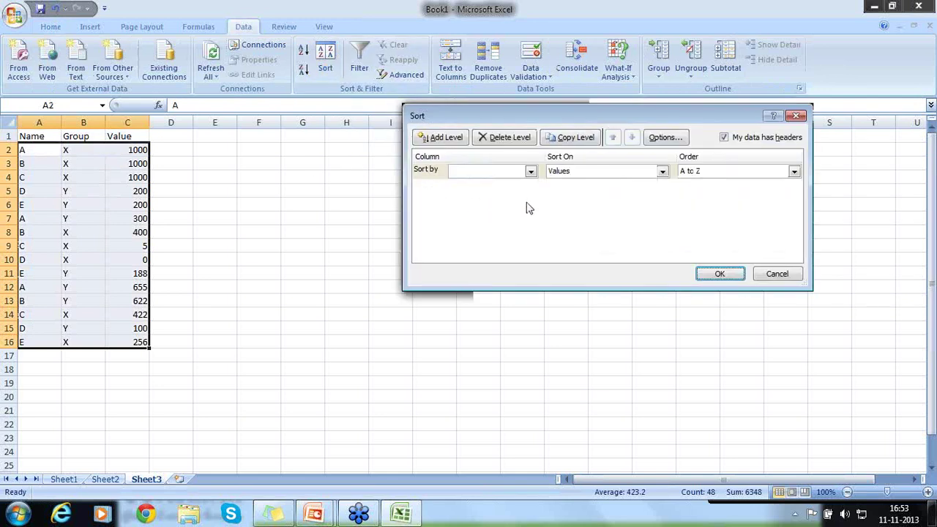
left_click(531, 172)
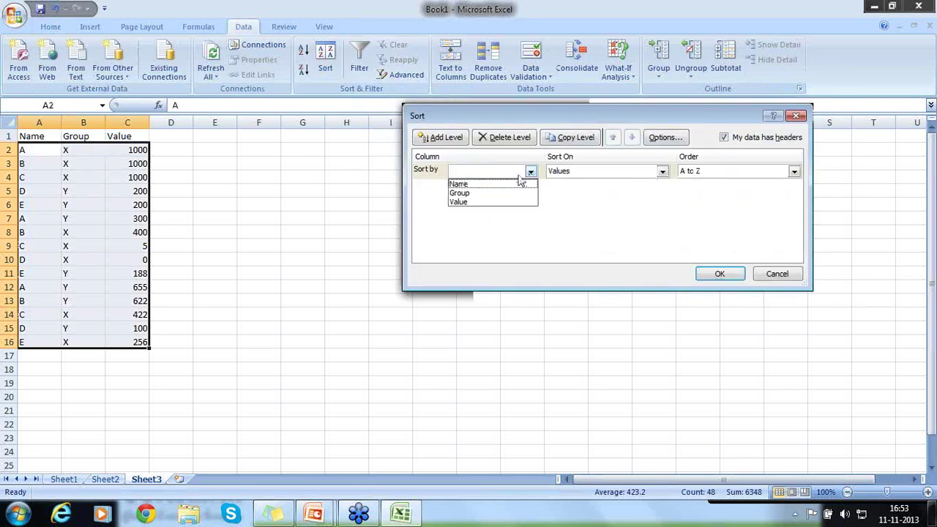
left_click(509, 192)
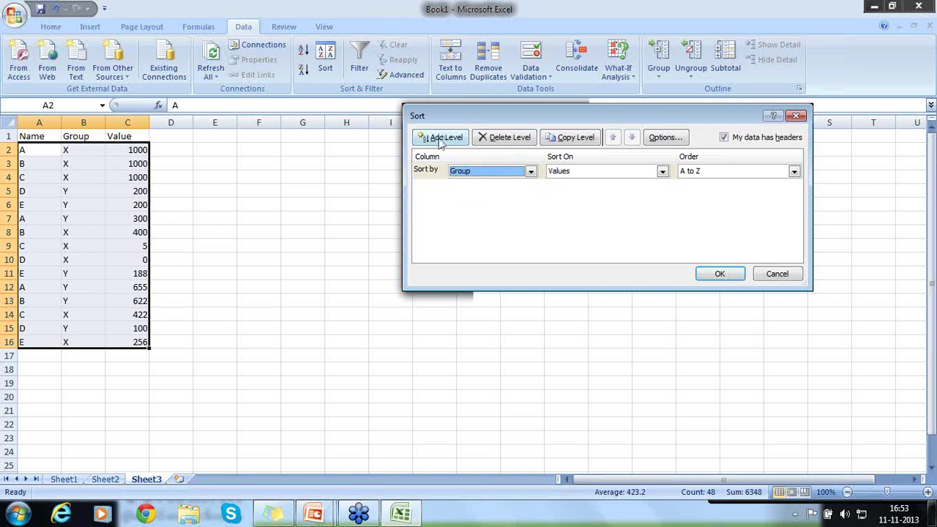
left_click(442, 139)
left_click(532, 188)
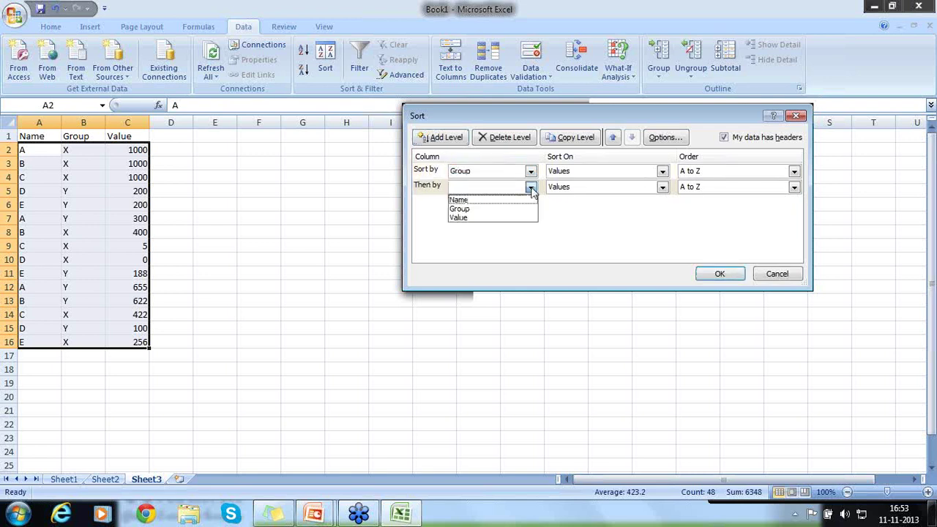
left_click(502, 200)
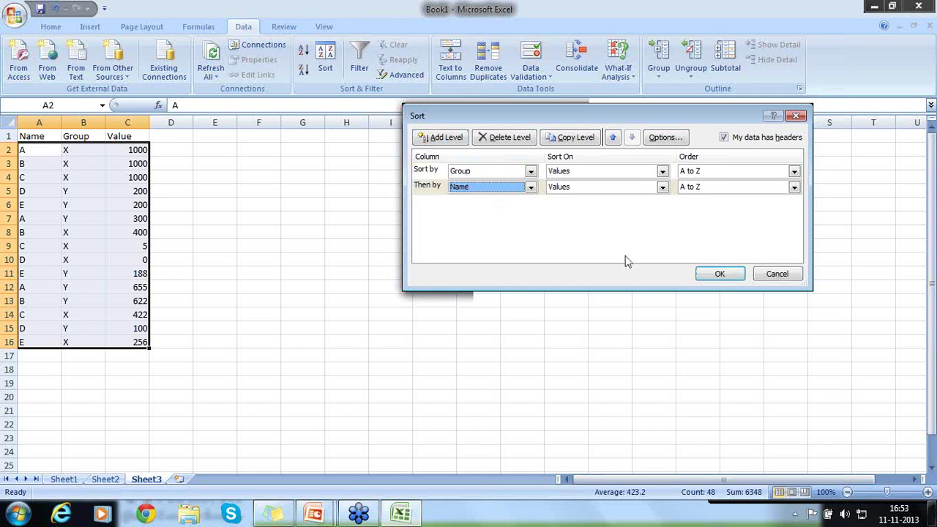
left_click(711, 280)
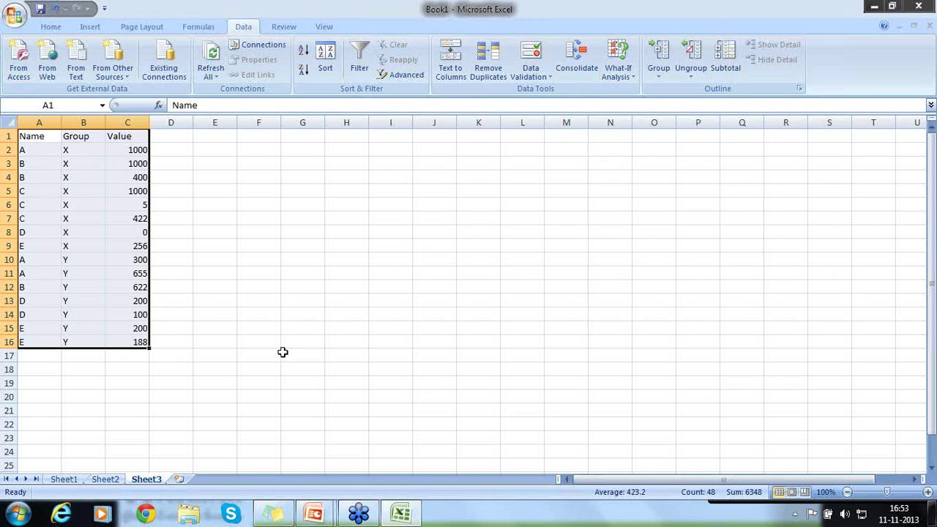
Apply Sum subtotals on Value at each change in Group, yielding a 6348 Grand Total
left_click(725, 67)
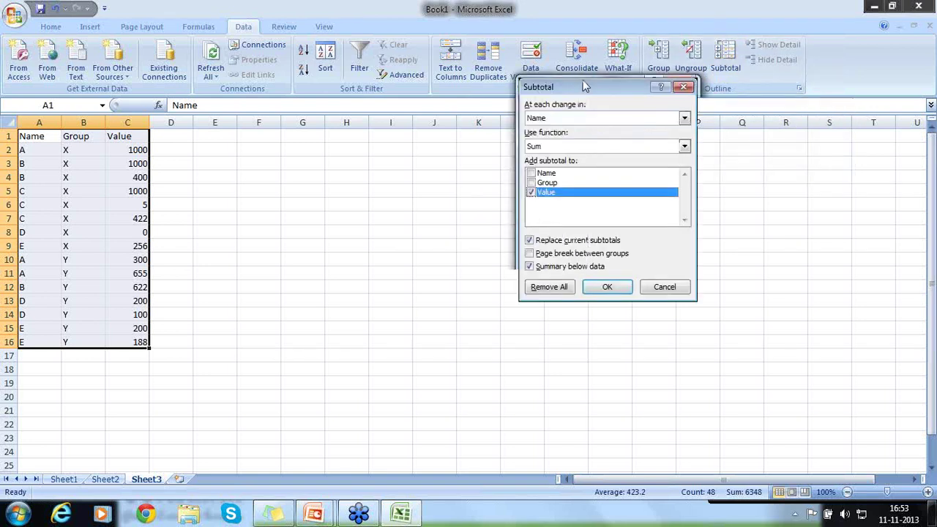
left_click_drag(584, 87, 329, 106)
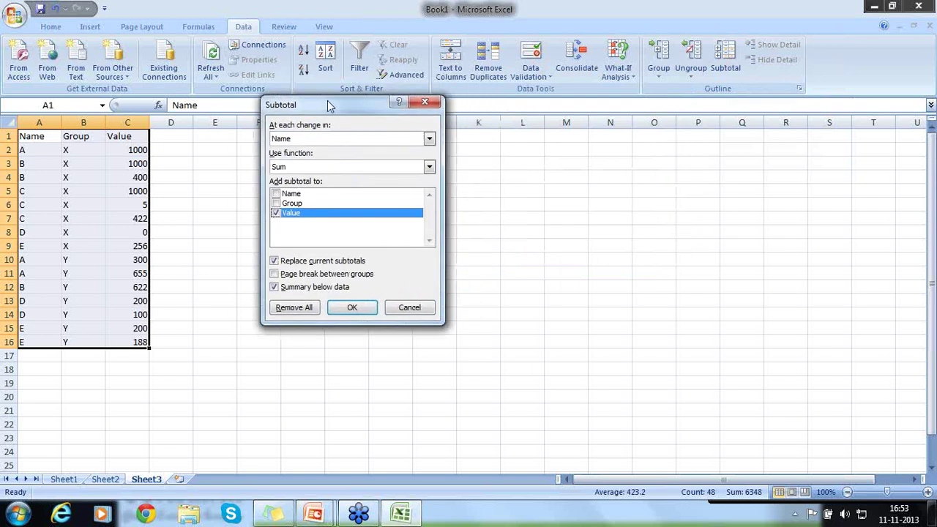
left_click(430, 140)
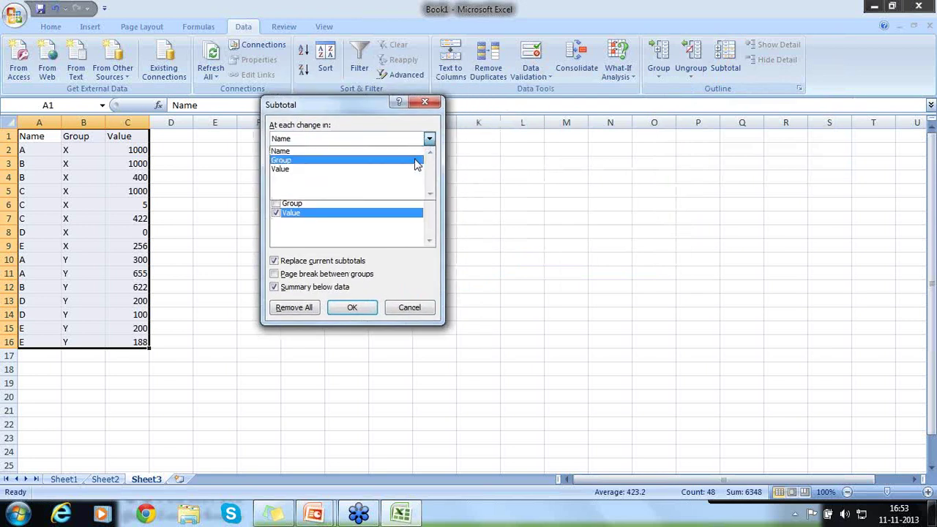
left_click(416, 160)
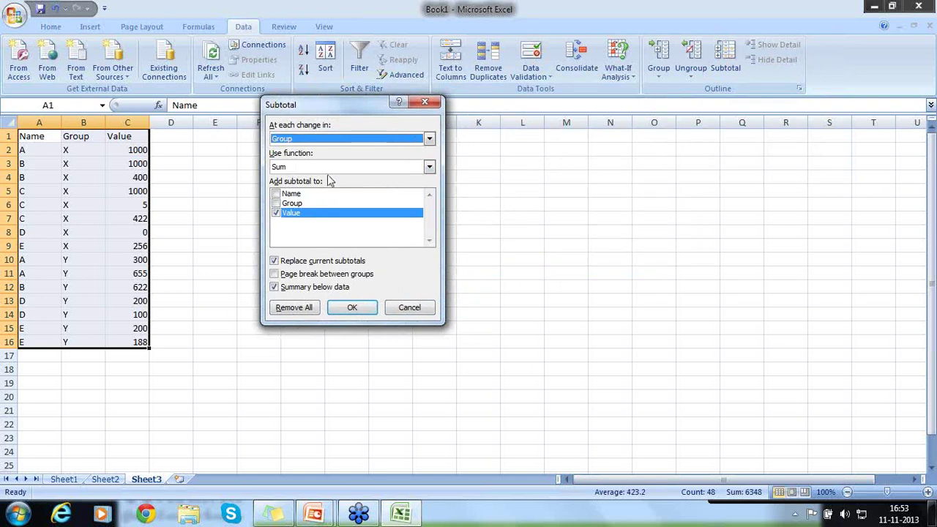
left_click(430, 167)
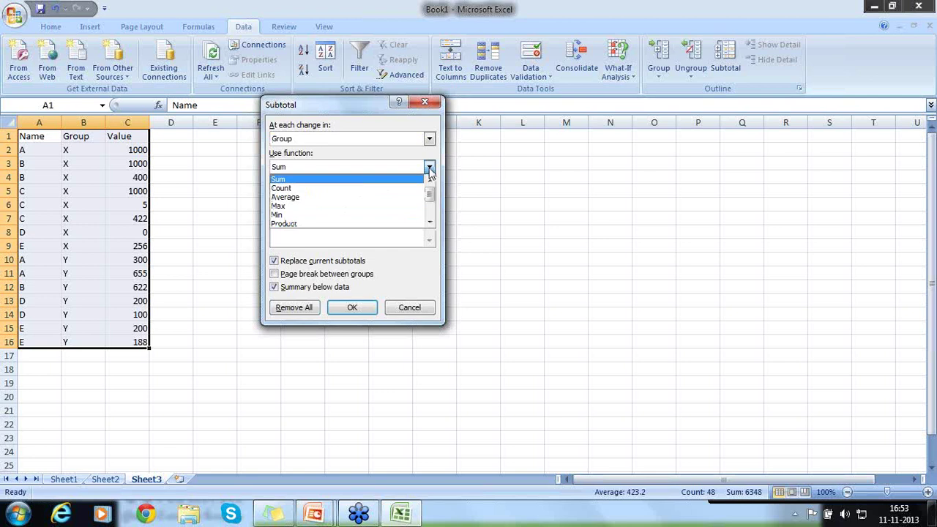
left_click(430, 168)
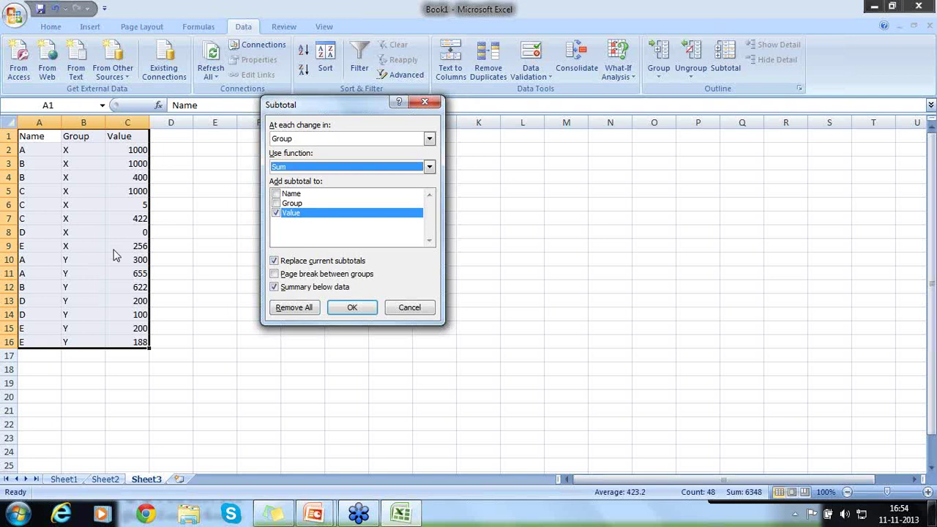
left_click(353, 307)
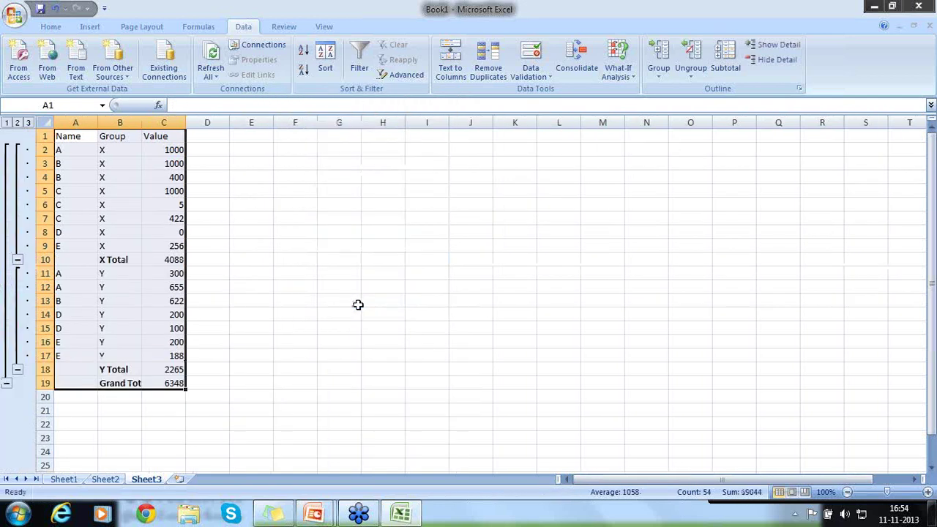
left_click(7, 123)
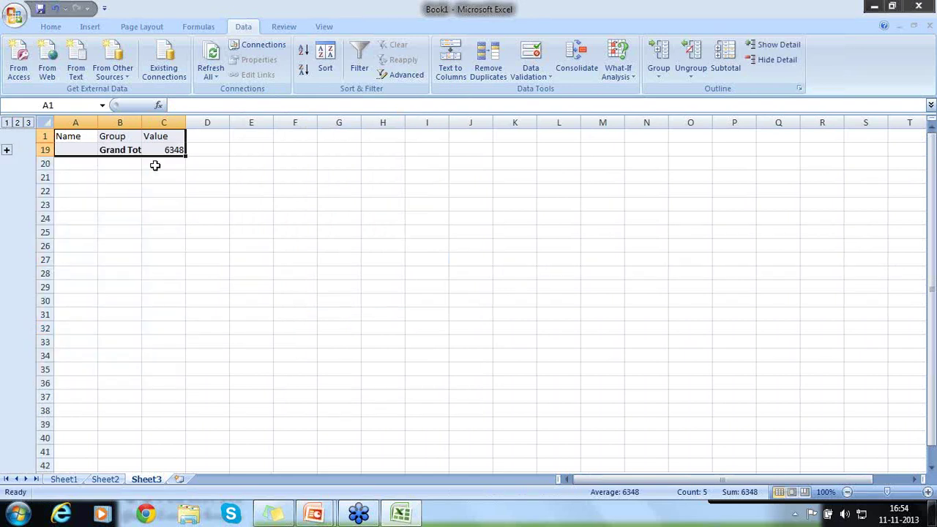
left_click(18, 123)
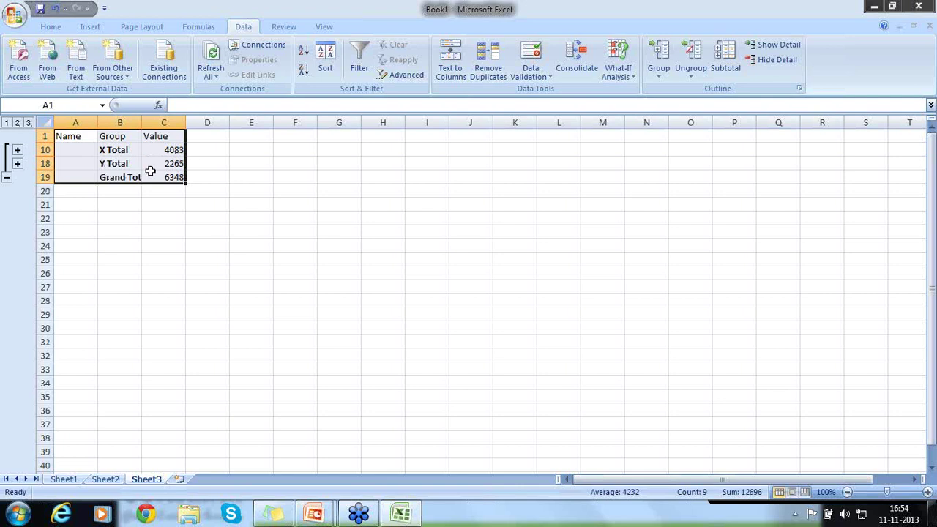
left_click(29, 123)
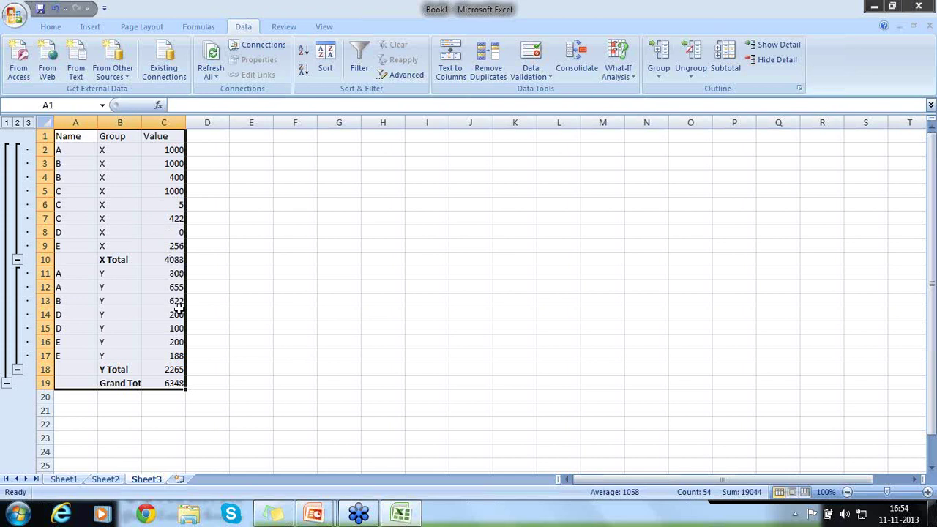
Remove the Group subtotals to restore the plain data table
key("alt+a")
key("h")
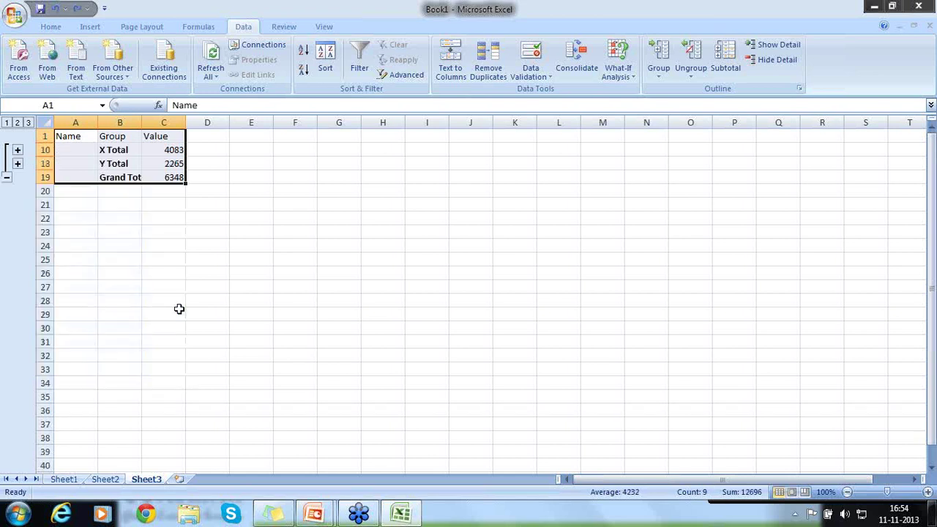
key("alt+a")
key("h")
key("alt+a")
key("j")
key("alt+a")
key("b")
key("alt+r")
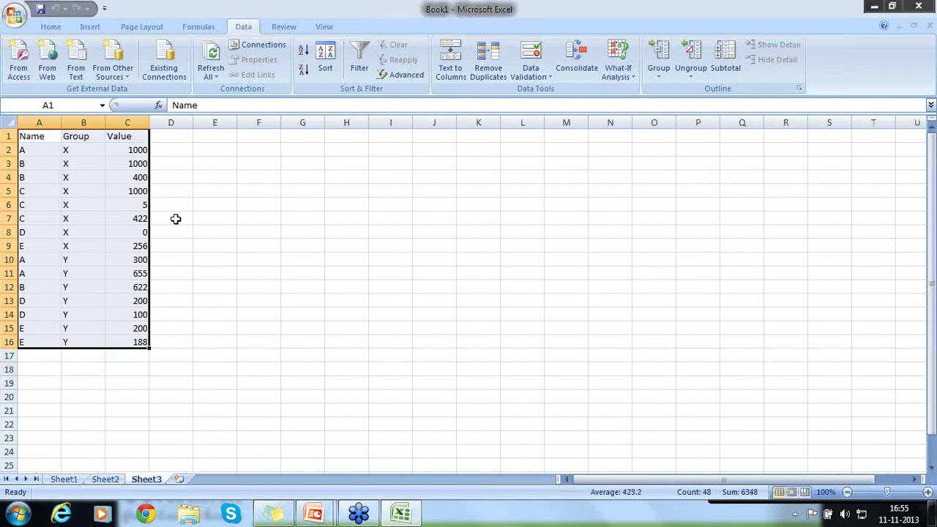
Re-sort A1:C16 by Name after deleting the Group sort level
left_click(176, 219)
left_click_drag(40, 138, 146, 342)
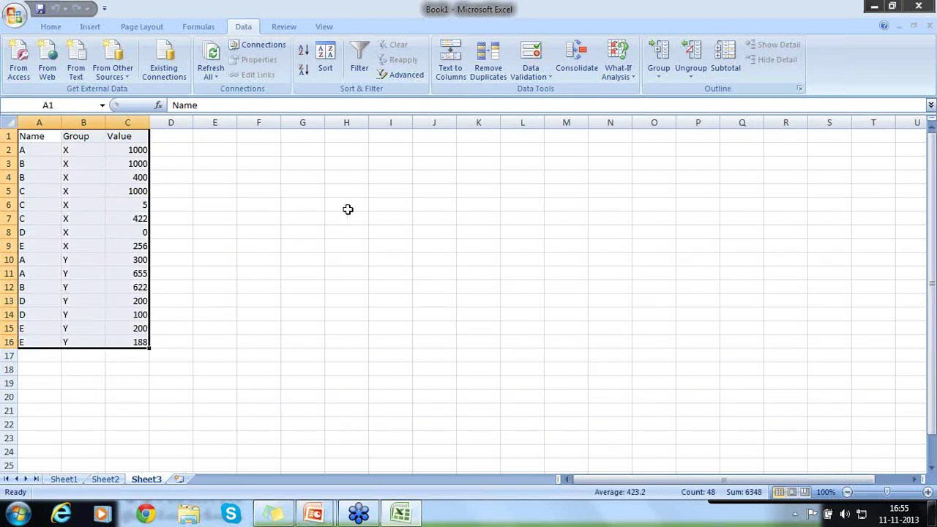
left_click(329, 51)
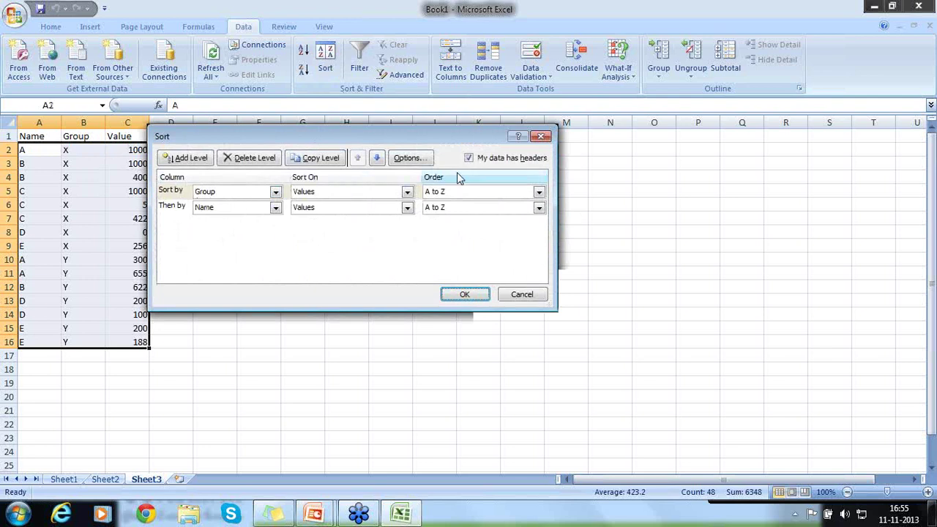
left_click(179, 192)
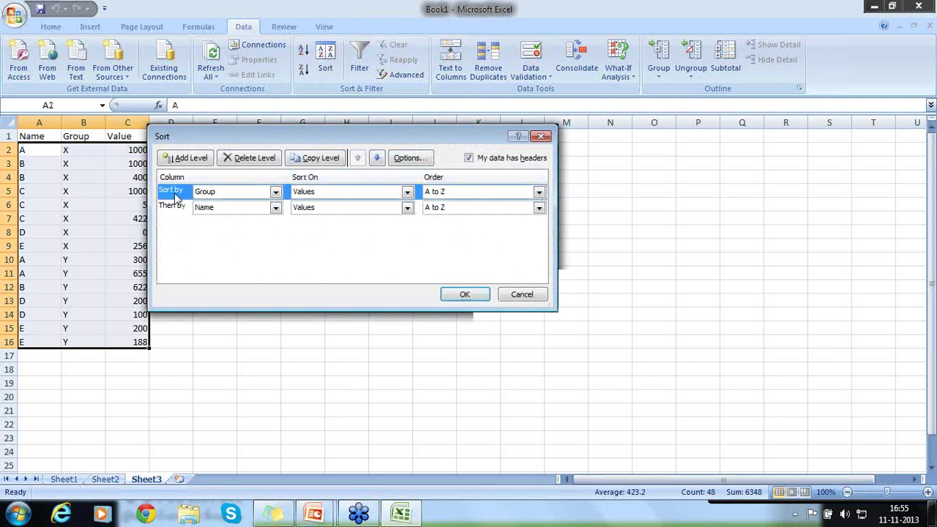
left_click(244, 157)
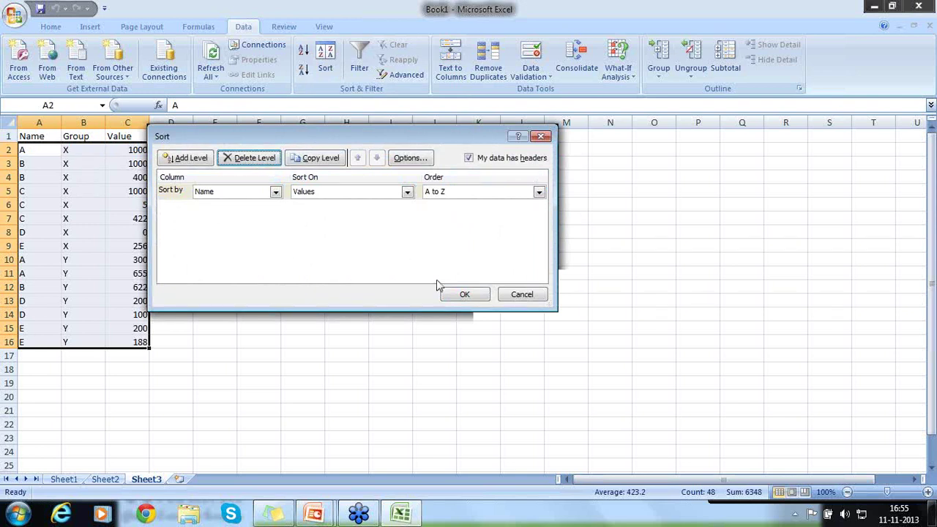
left_click(459, 295)
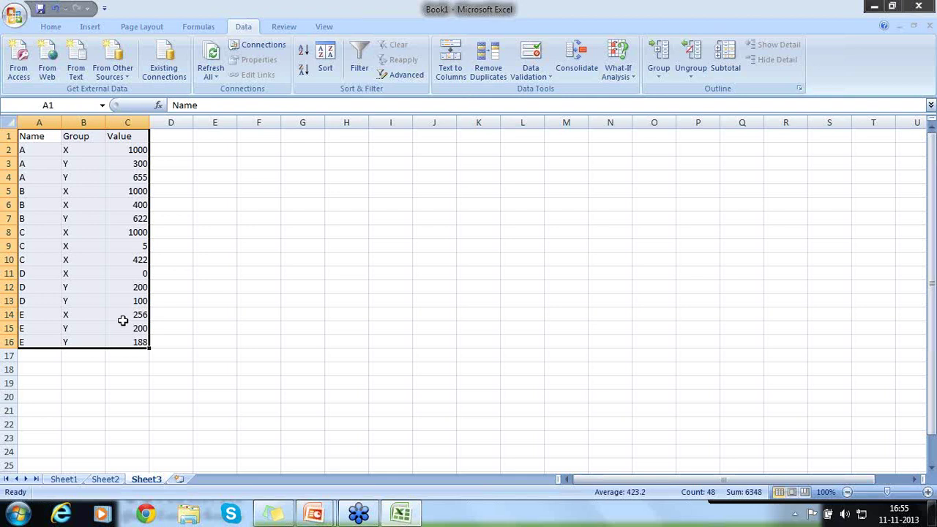
Subtotal Value with Sum at each change in Name, giving A–E totals and Grand Total 6348
left_click(728, 65)
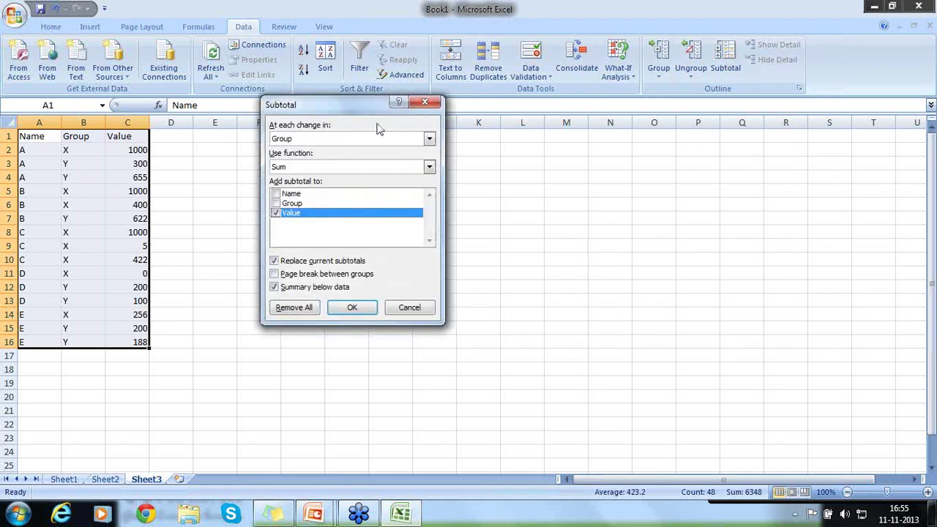
left_click(429, 138)
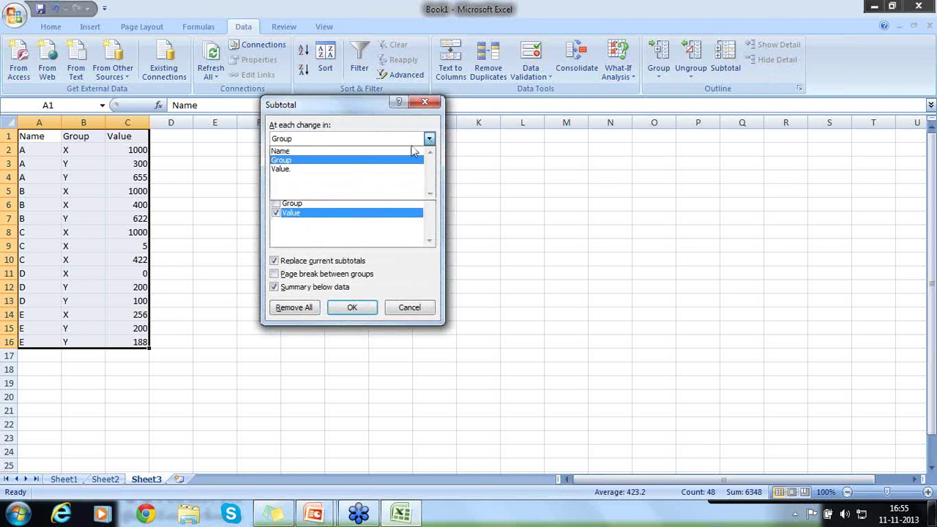
left_click(412, 152)
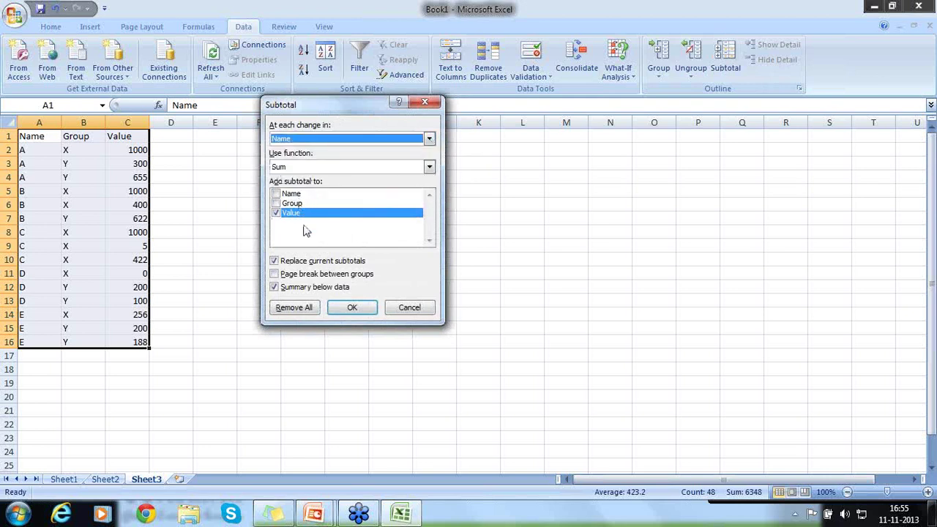
left_click(341, 317)
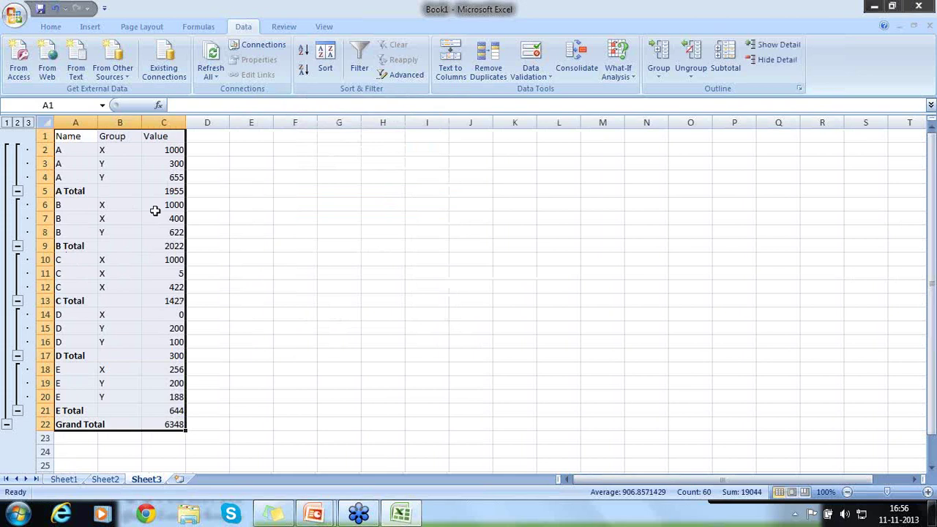
Inspect the A Total formula =SUBTOTAL(9,C2:C4) in C5, leaving it unchanged
left_click(161, 190)
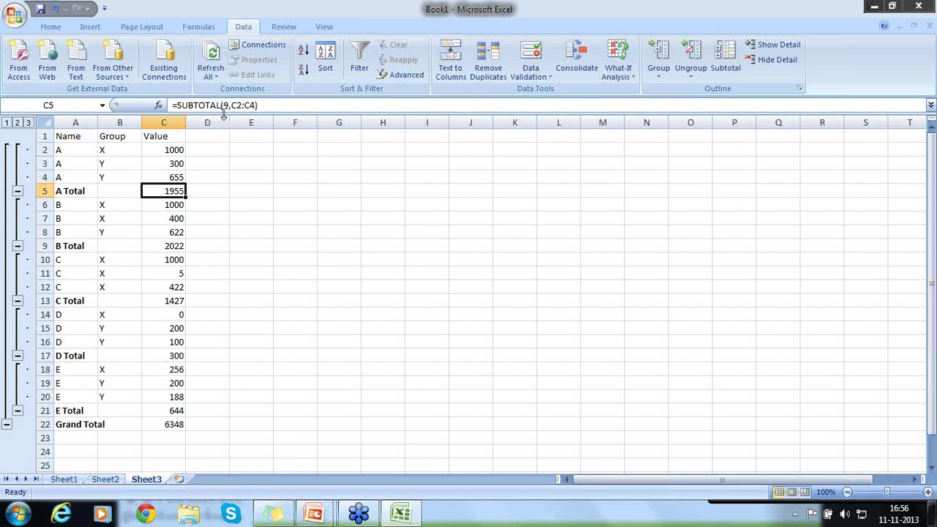
left_click(225, 105)
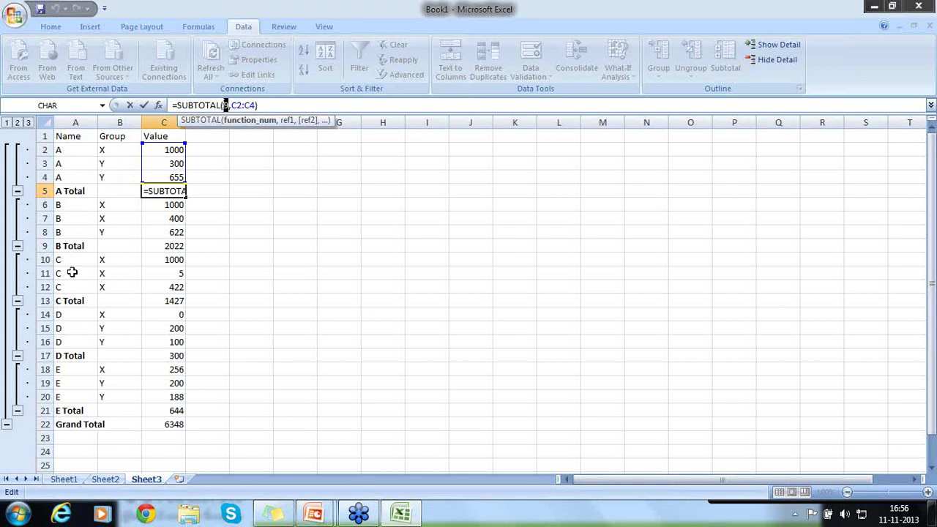
left_click(205, 260)
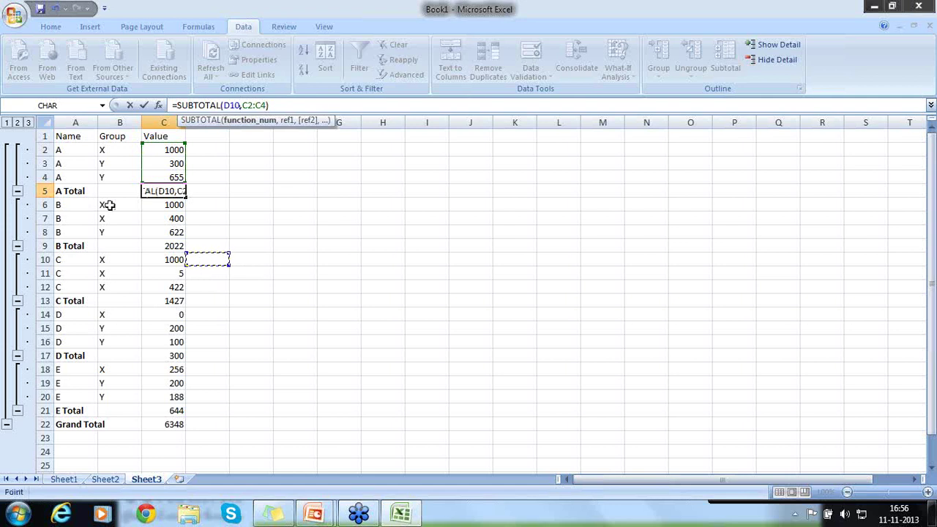
key("Escape")
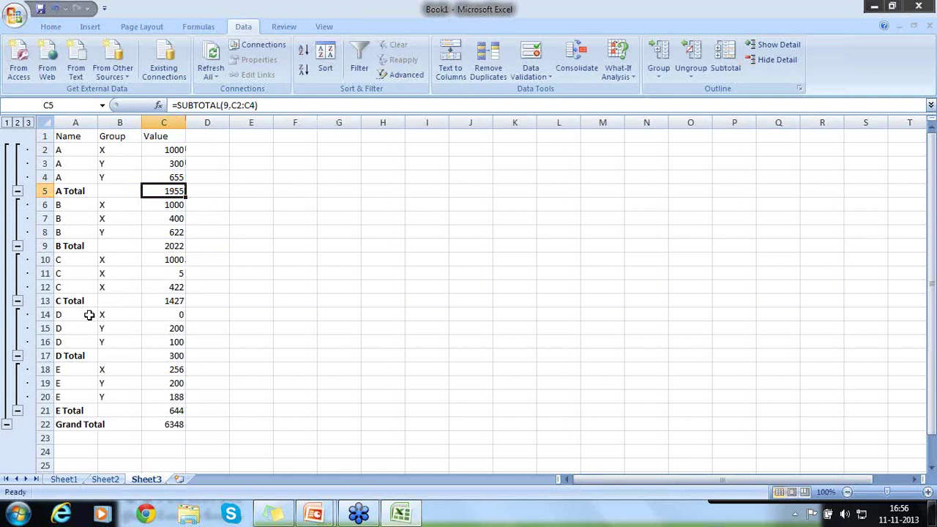
Remove all the Name subtotals, restoring the plain table in A1:C16
key("alt+a")
key("b")
key("alt+r")
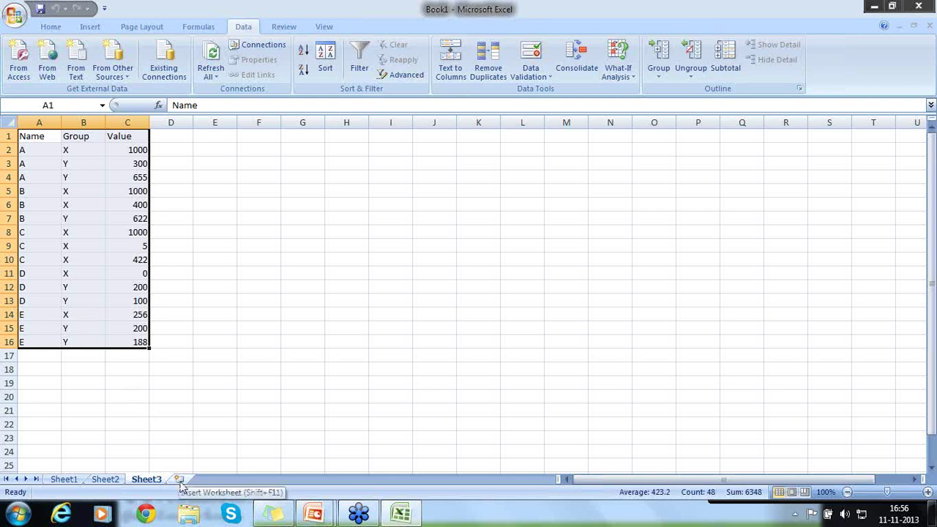
Add a new Sheet4 and paste the copied Sheet3 Name/Group/Value table into it
left_click(180, 480)
left_click(155, 480)
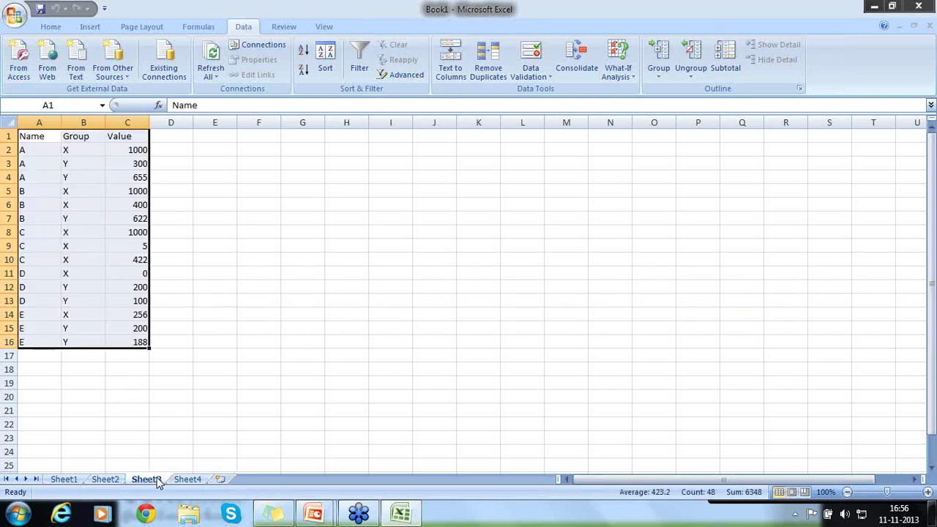
key("ctrl+c")
left_click(188, 481)
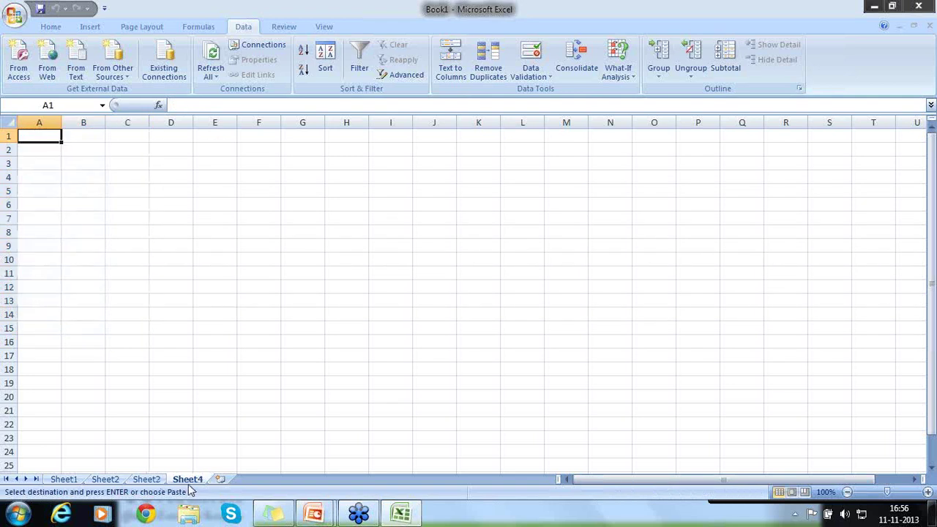
key("ctrl+v")
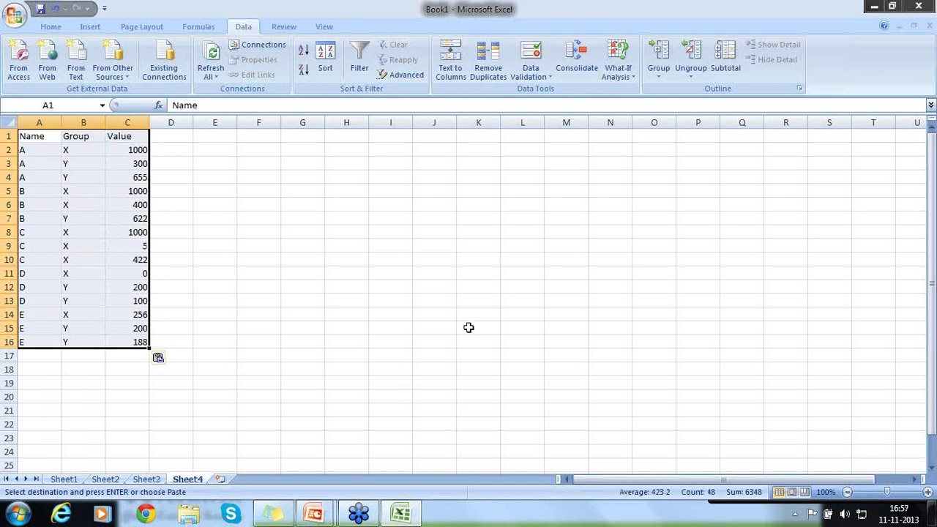
Subtotal Value with Sum at each change in Group on the Sheet4 table
left_click(728, 73)
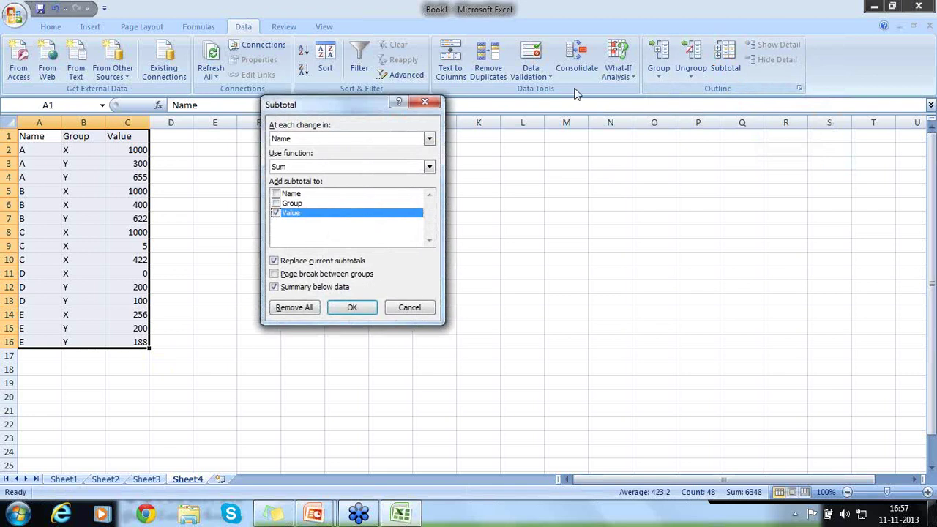
left_click(430, 139)
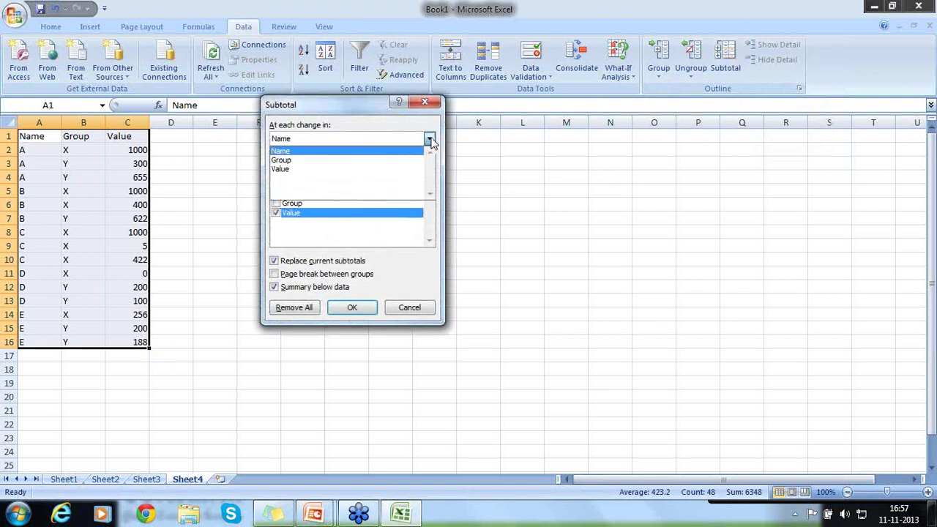
left_click(389, 160)
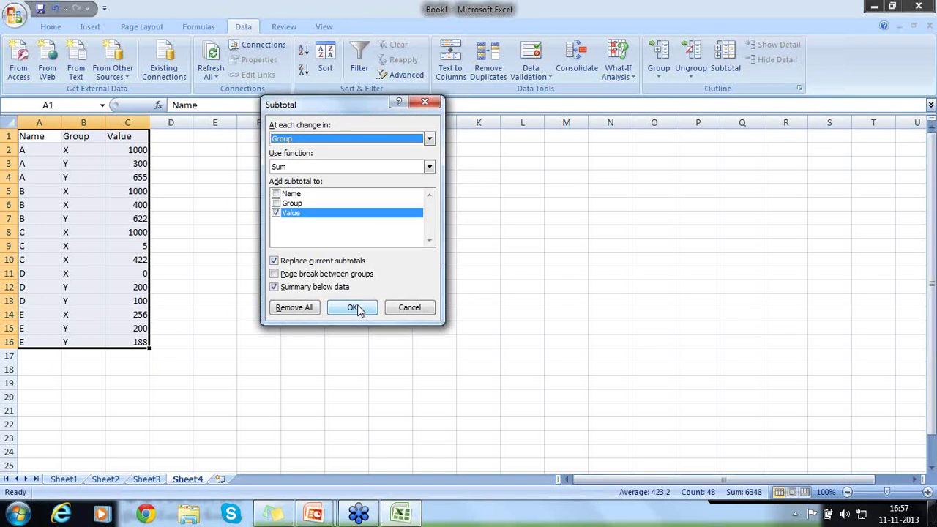
left_click(355, 308)
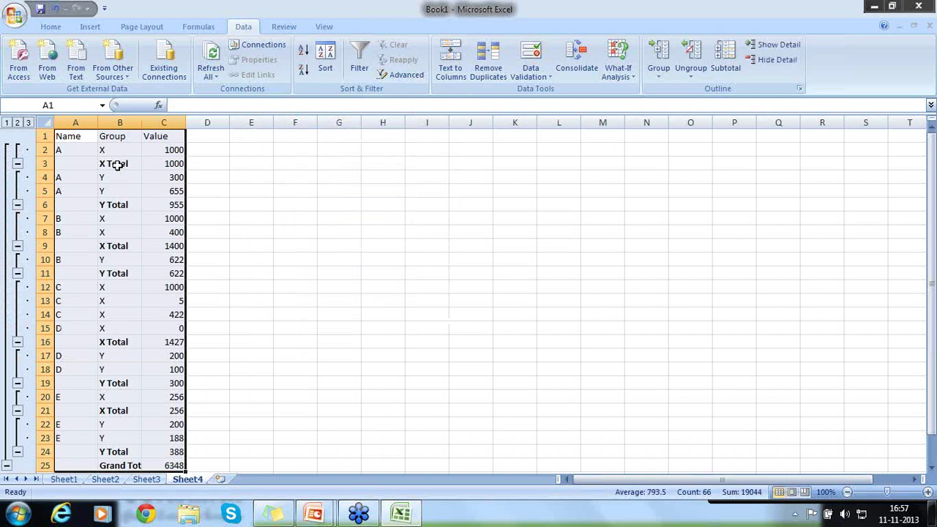
Inspect the repeated X Total rows, including those at B9, B16 and B21
left_click(126, 165)
left_click(120, 242)
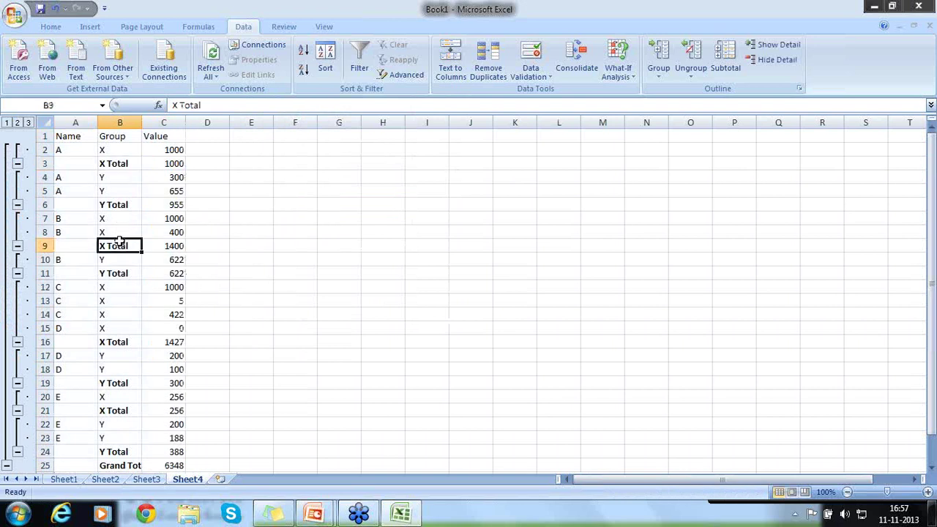
double_click(120, 340)
left_click(121, 408)
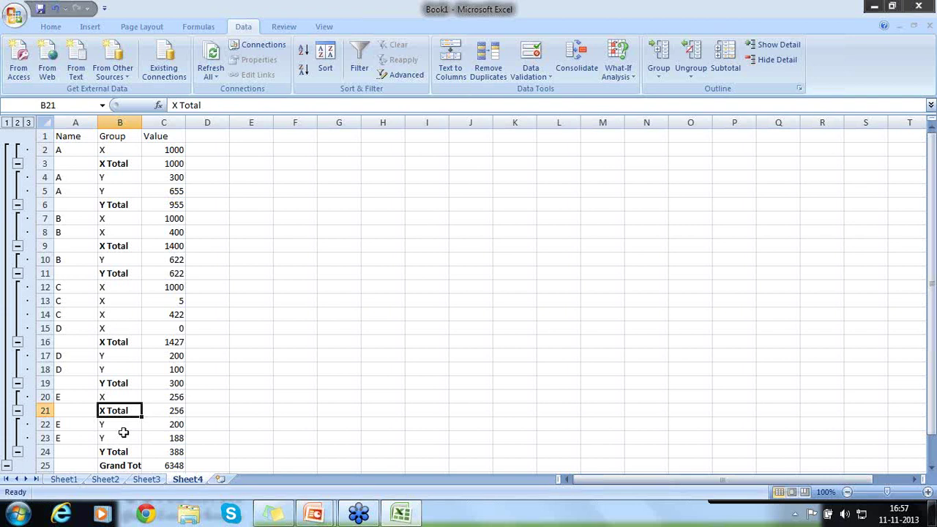
Enter the note 'Wrong subtotal based on grouping because of Improper sorting' in E3
left_click(242, 166)
type("Wrong")
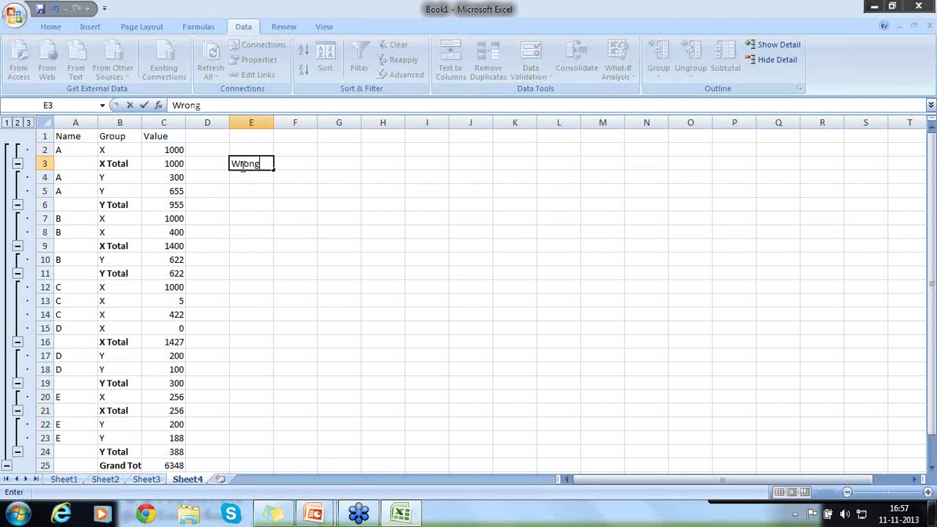
type(" grouping")
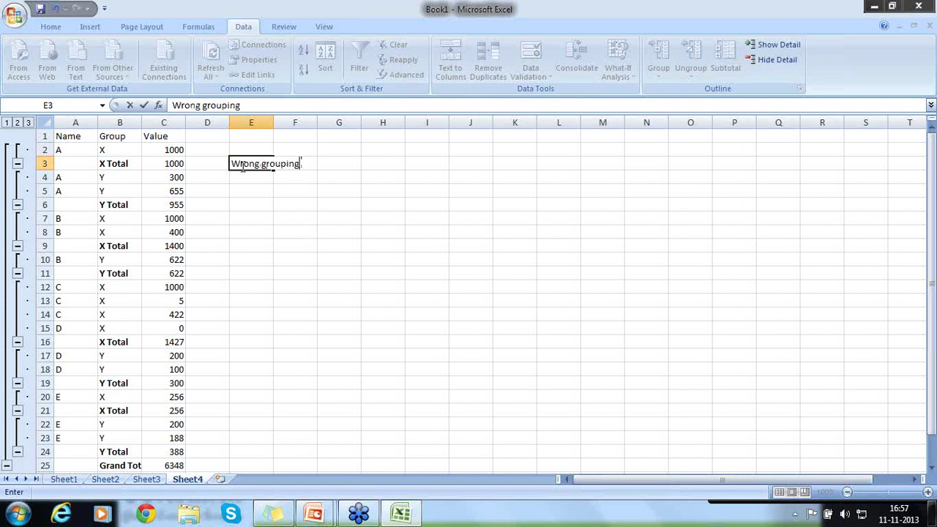
type(" out")
key("BackSpace")
key("BackSpace")
key("BackSpace")
key("BackSpace")
key("BackSpace")
key("BackSpace")
key("BackSpace")
key("BackSpace")
key("BackSpace")
key("BackSpace")
key("BackSpace")
key("BackSpace")
type("subtoa")
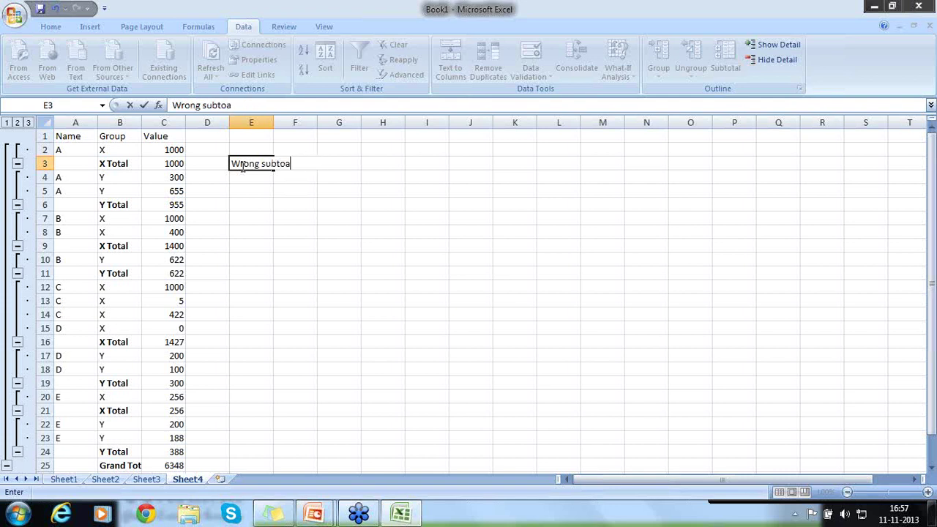
key("BackSpace")
type("tal based on grou")
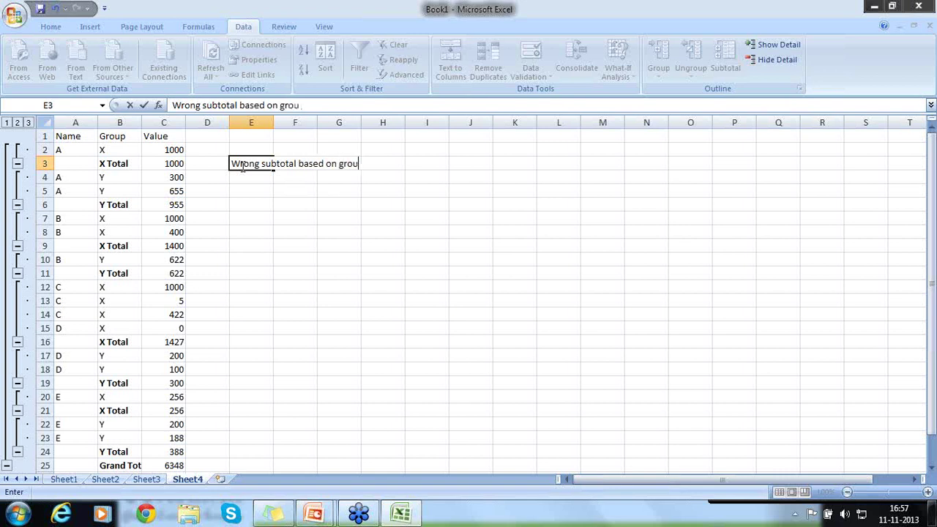
type("ping becasu")
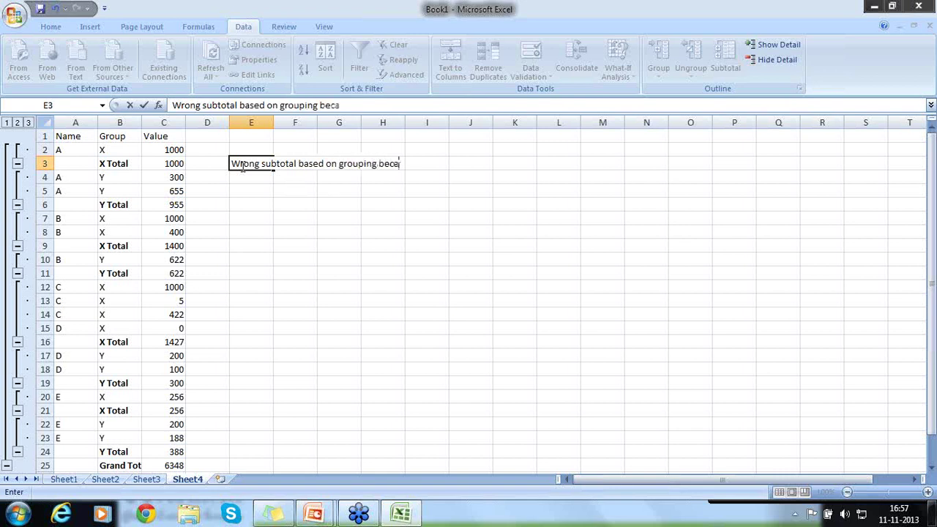
key("BackSpace")
key("BackSpace")
type("use of")
type("Improo")
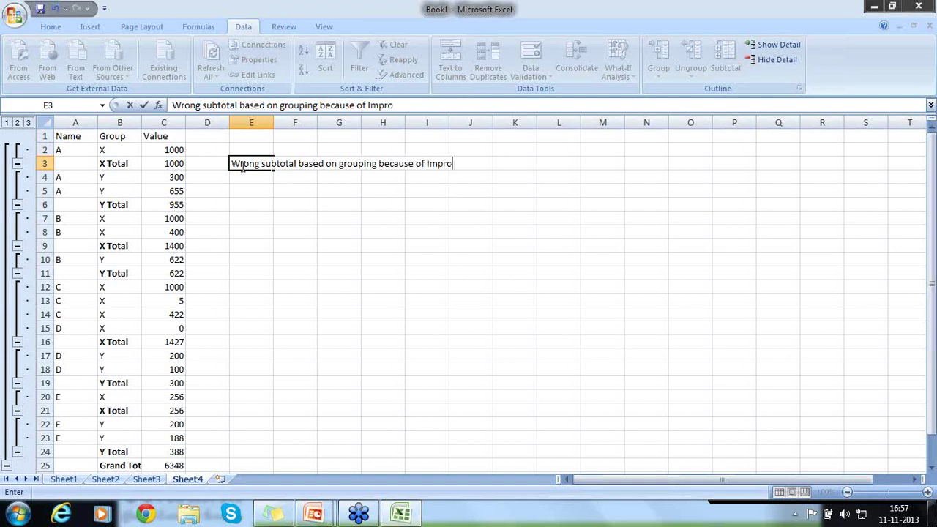
key("BackSpace")
type("per sorting")
key("Return")
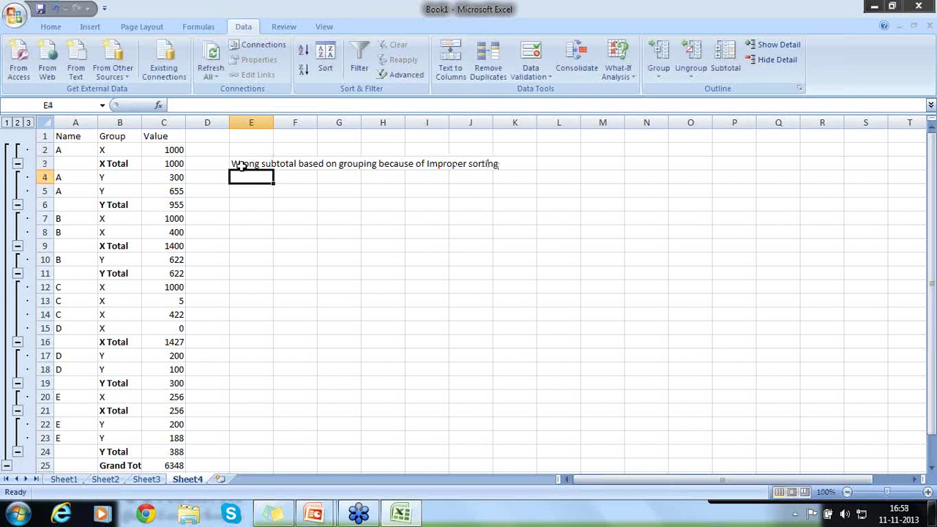
left_click(163, 164)
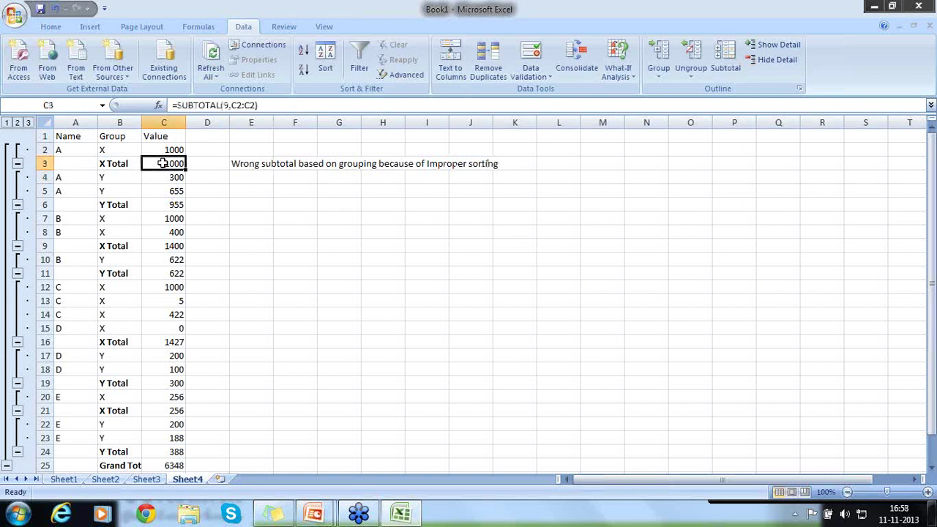
left_click(225, 105)
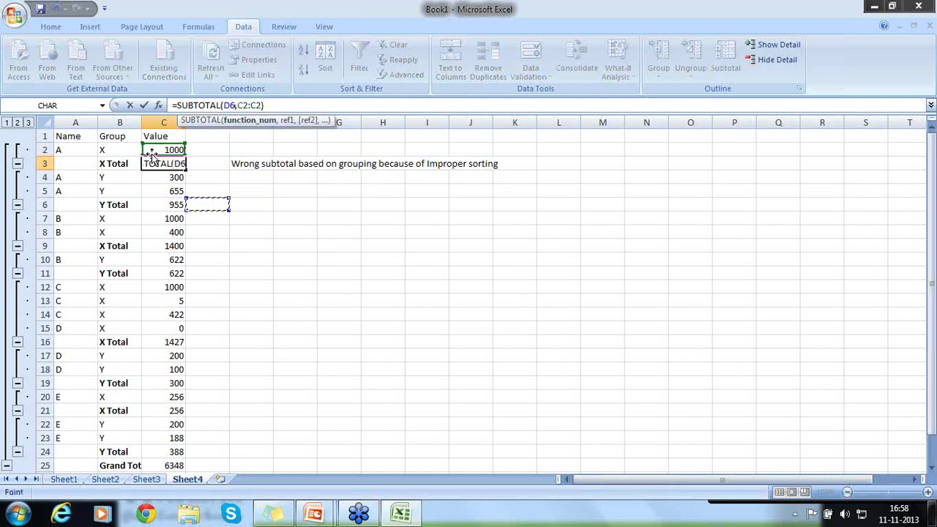
key("Escape")
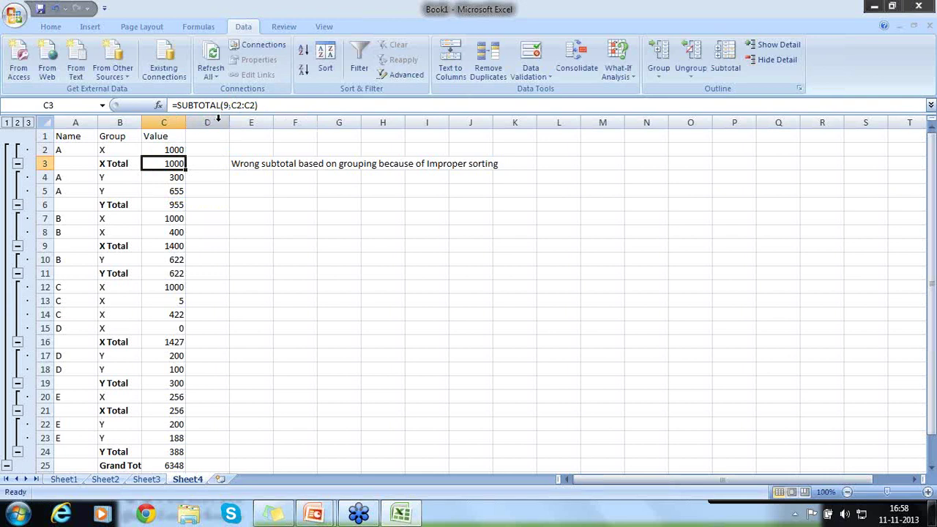
left_click(157, 206)
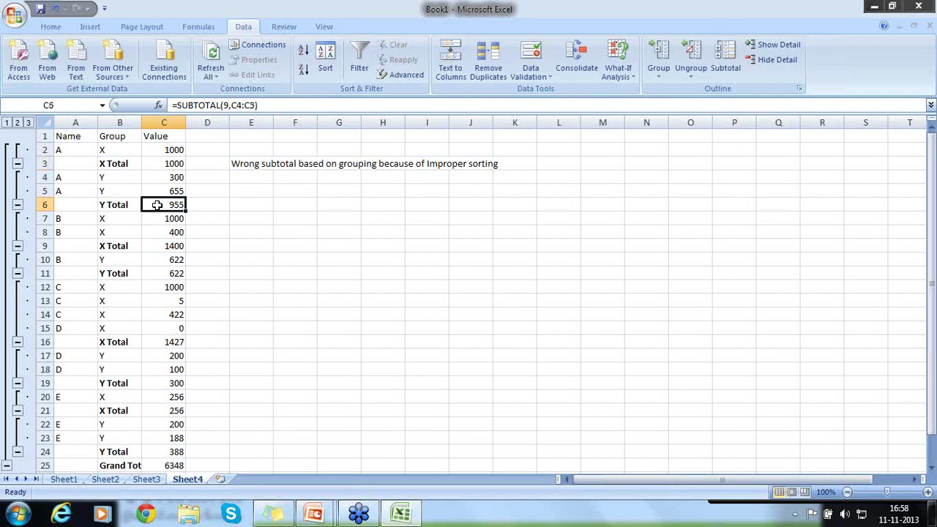
left_click(155, 247)
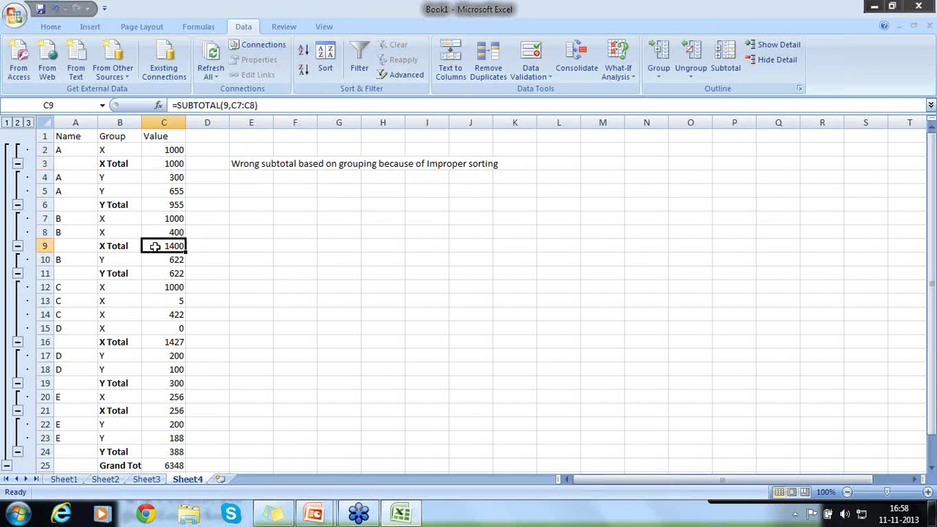
left_click(154, 286)
left_click(152, 273)
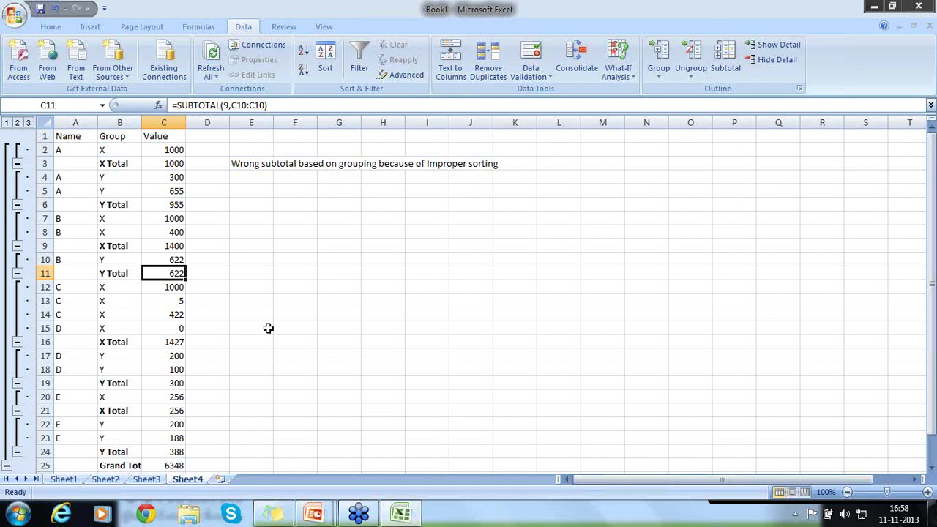
left_click(250, 164)
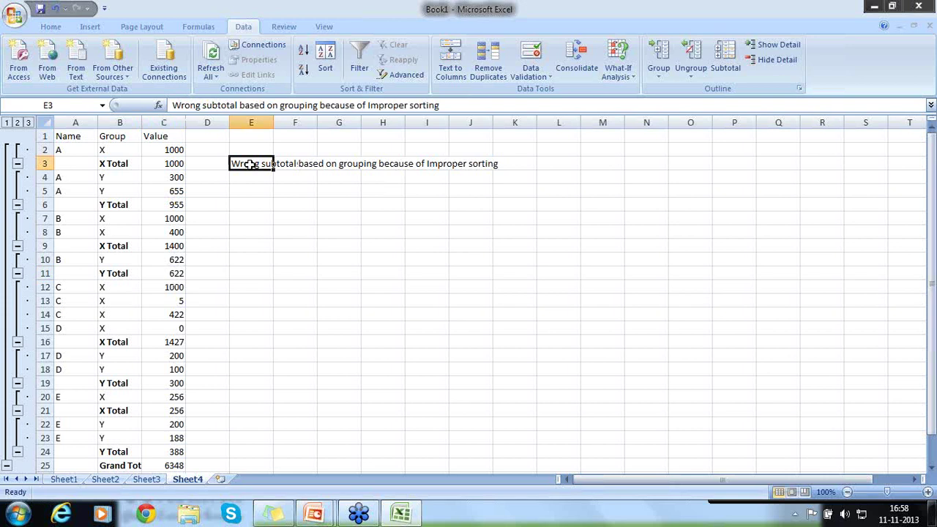
type("E")
Extend the E3 note by appending 'on group' to it
key("Escape")
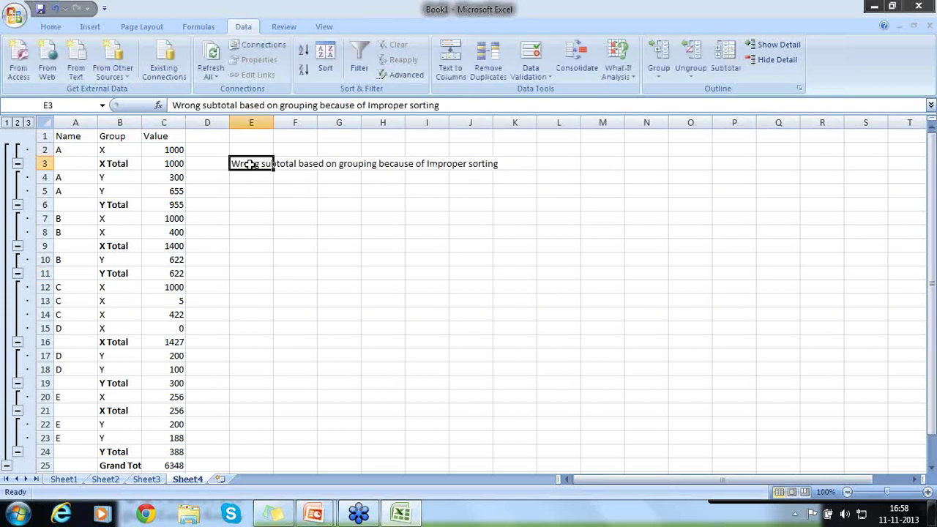
key("F2")
type("on ")
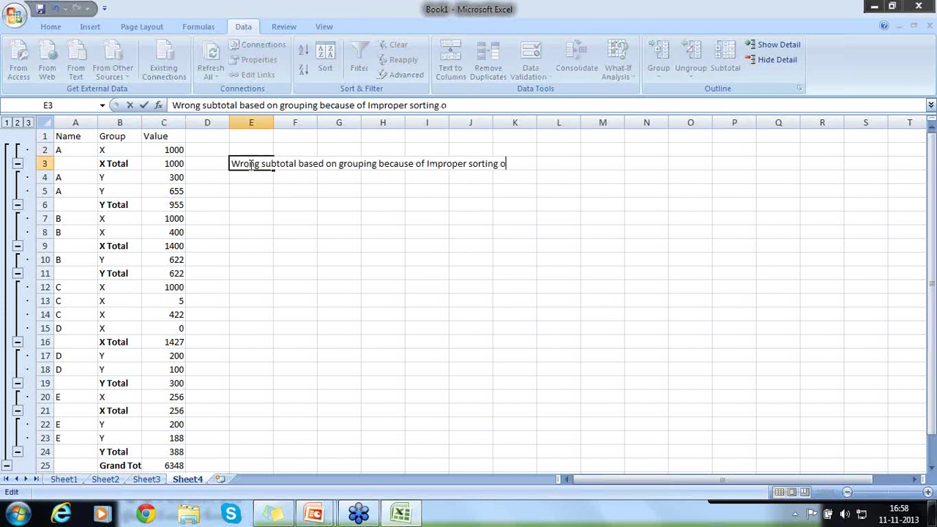
type("group")
key("Return")
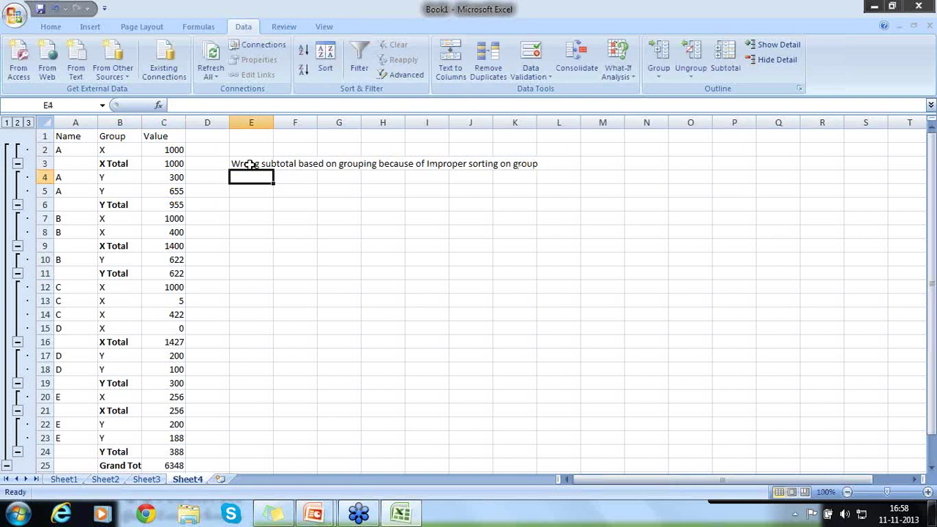
On Sheet3, sort the table by the Group column so X rows precede Y rows
left_click(146, 480)
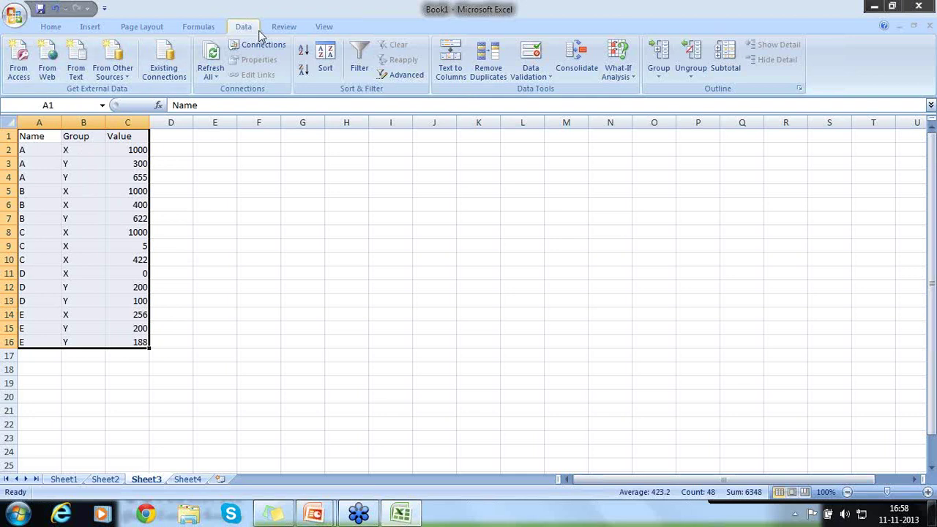
left_click(325, 60)
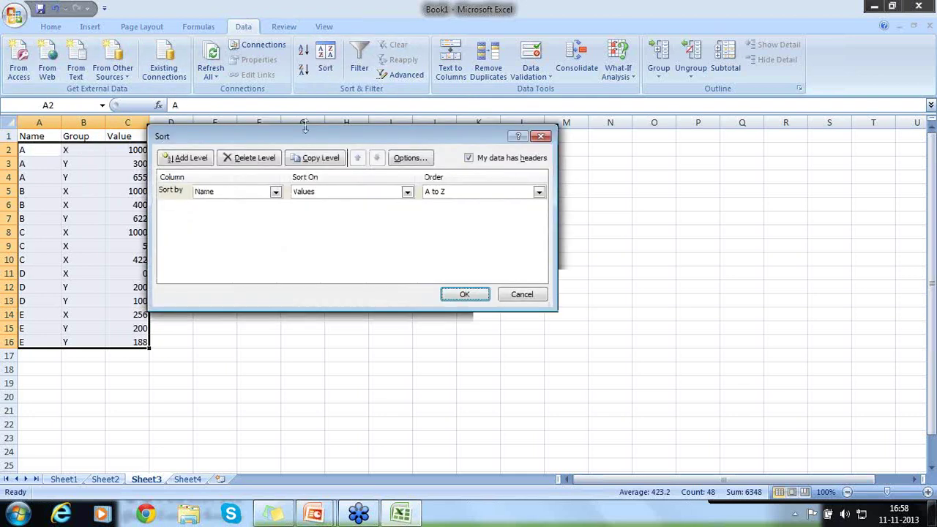
left_click(279, 192)
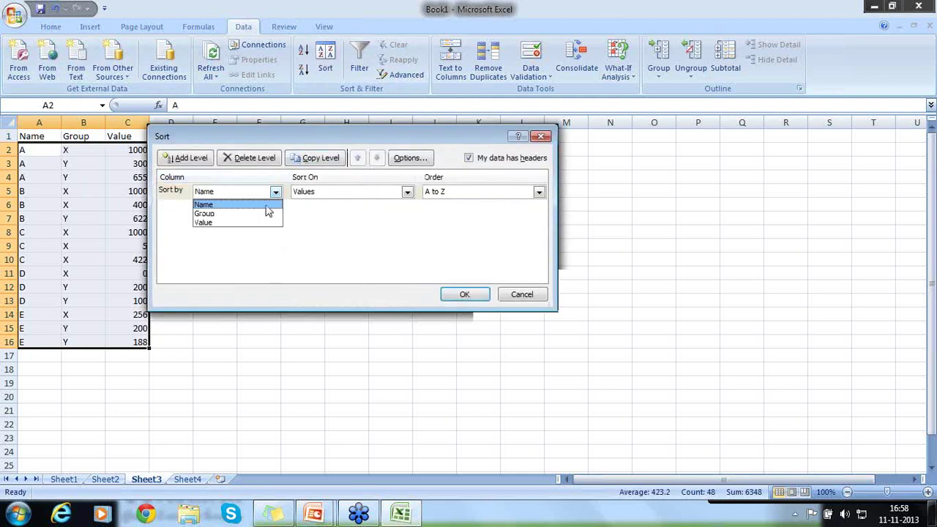
left_click(268, 215)
left_click(267, 215)
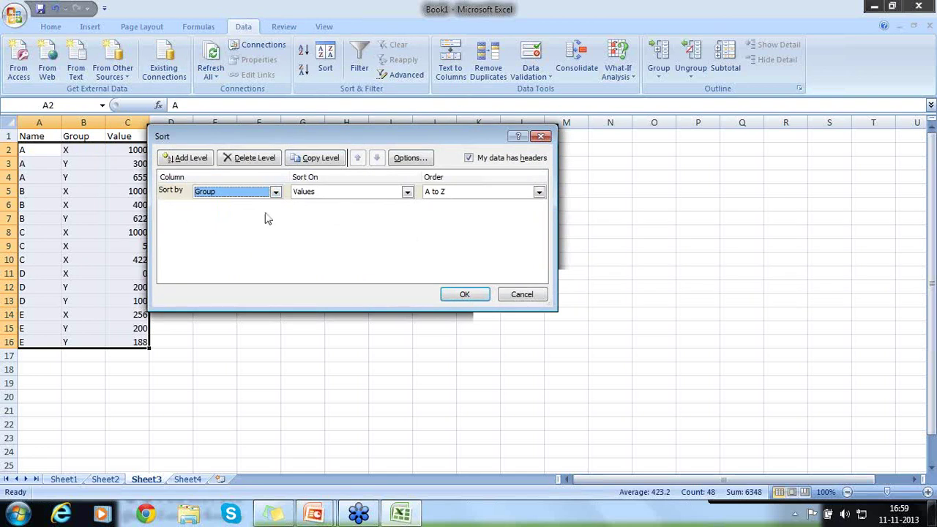
left_click(451, 300)
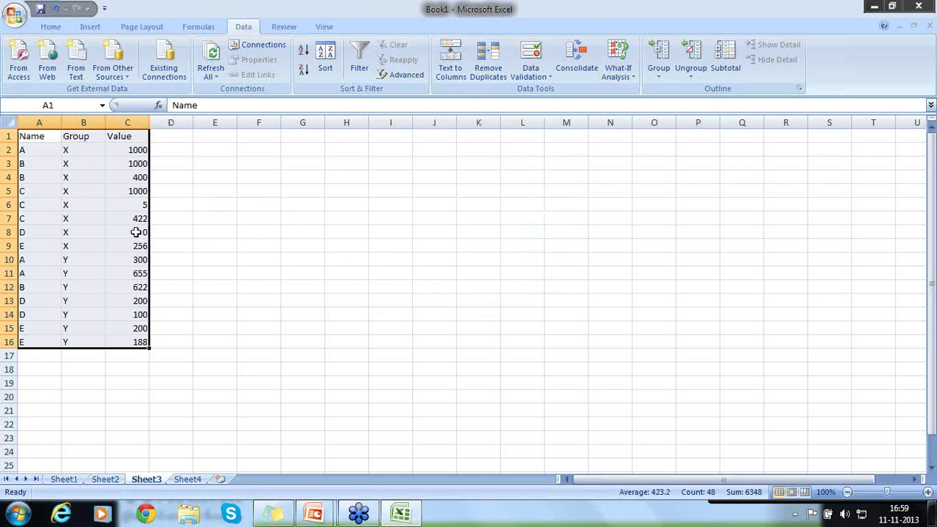
Subtotal Value with Sum at each Group change, adding X and Y Totals and Grand Total 6348
left_click(728, 68)
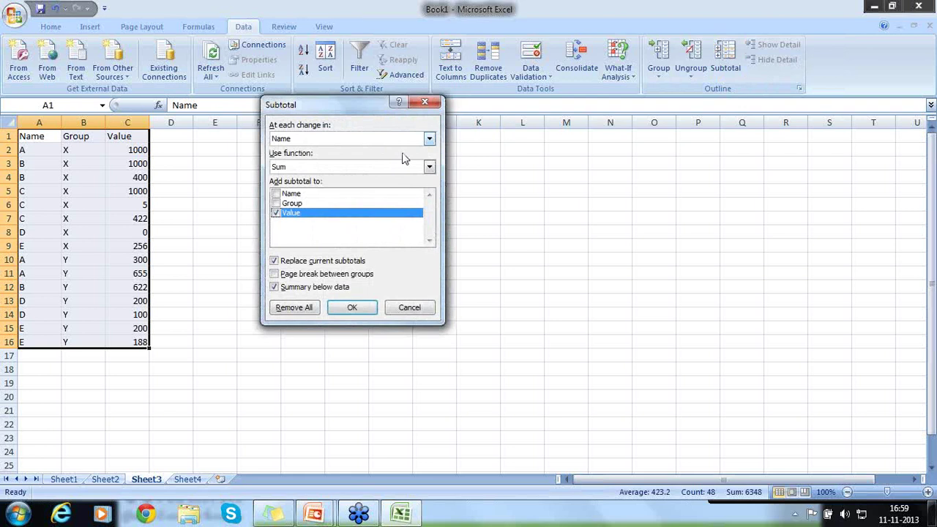
left_click(430, 139)
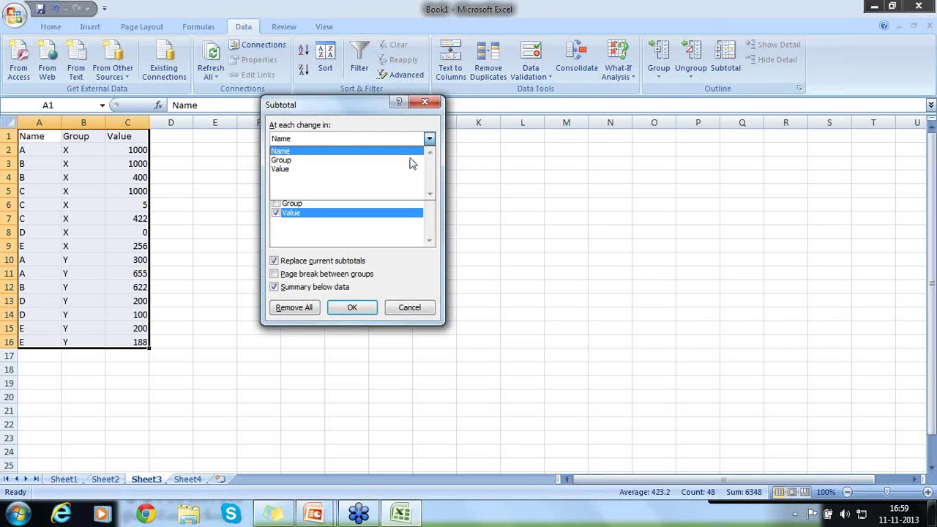
left_click(411, 157)
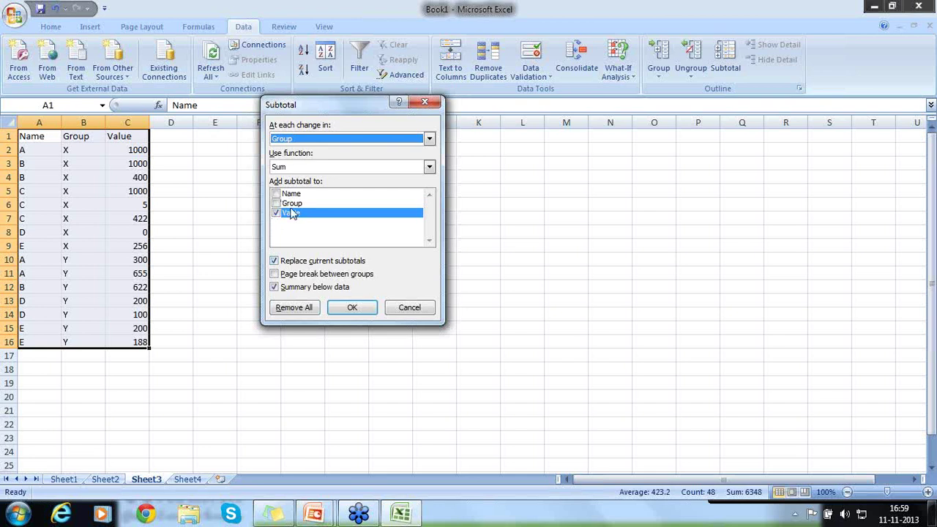
left_click(344, 314)
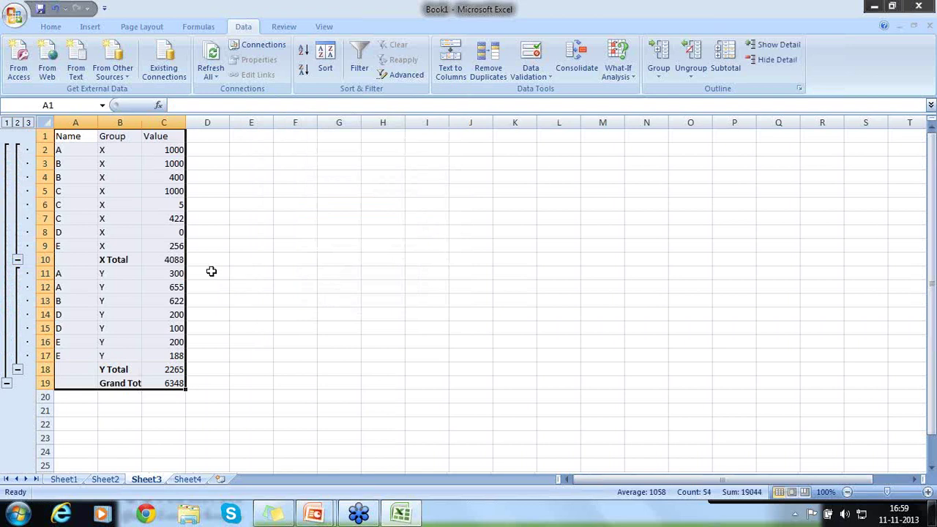
left_click(211, 272)
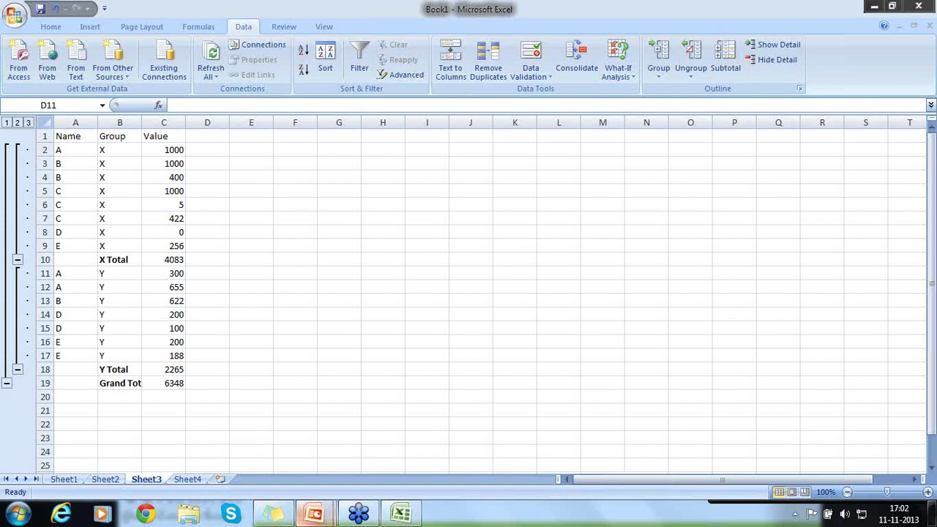
left_click(145, 515)
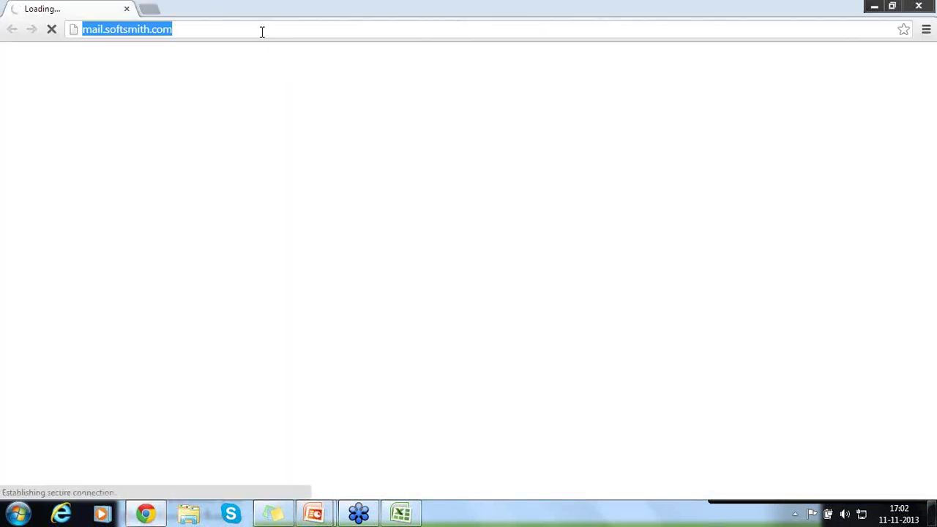
Go to openmentor.net in Chrome to load the OpenMentor home page
type("ope")
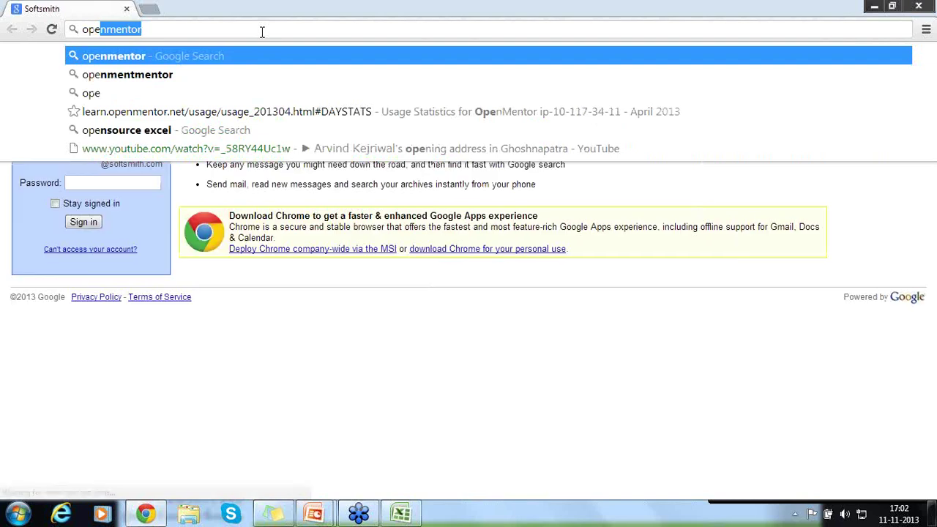
type("nm")
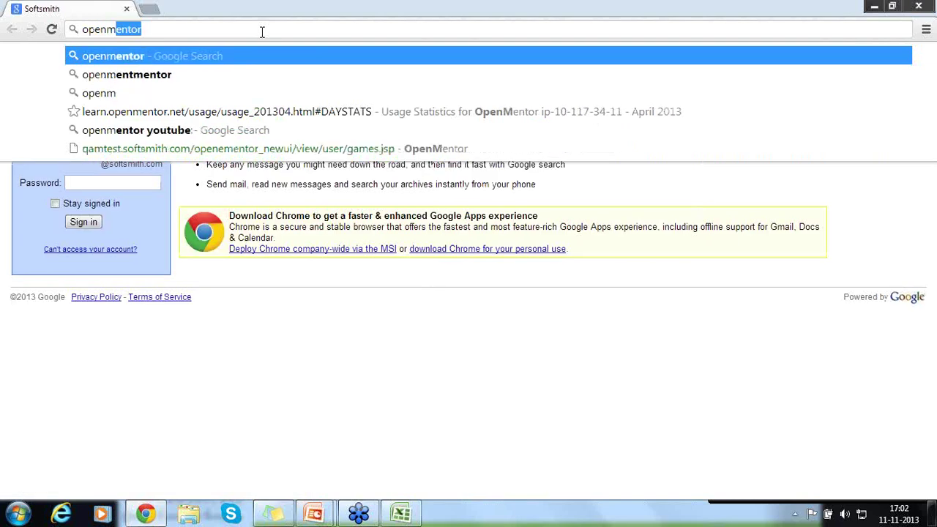
type("entor.net")
key("Return")
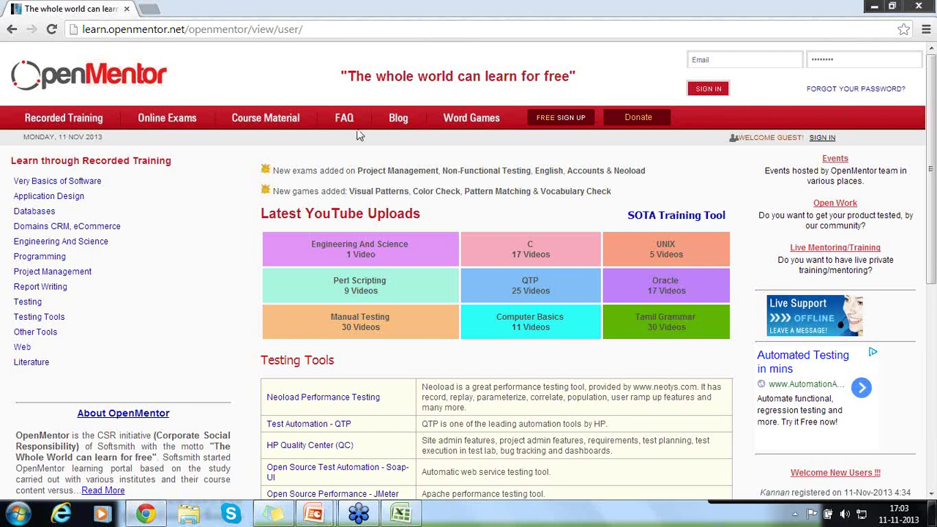
left_click(665, 218)
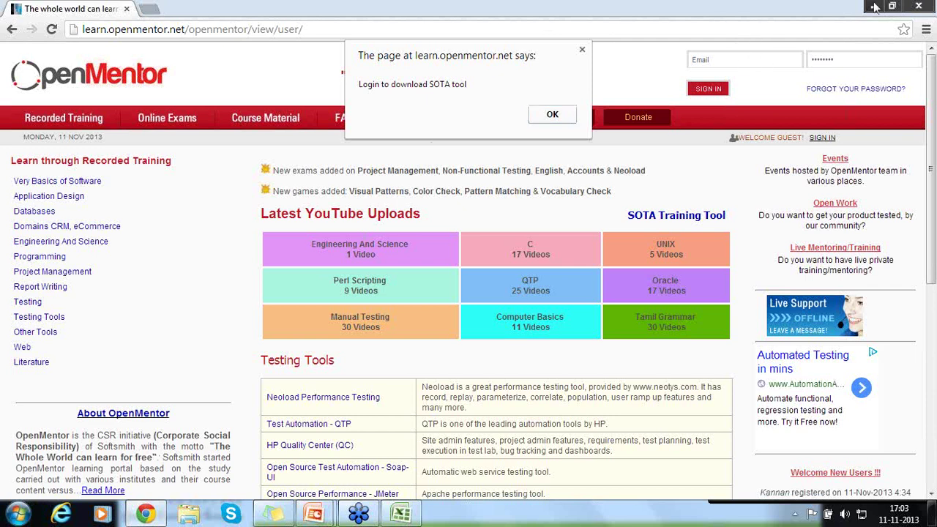
left_click(549, 115)
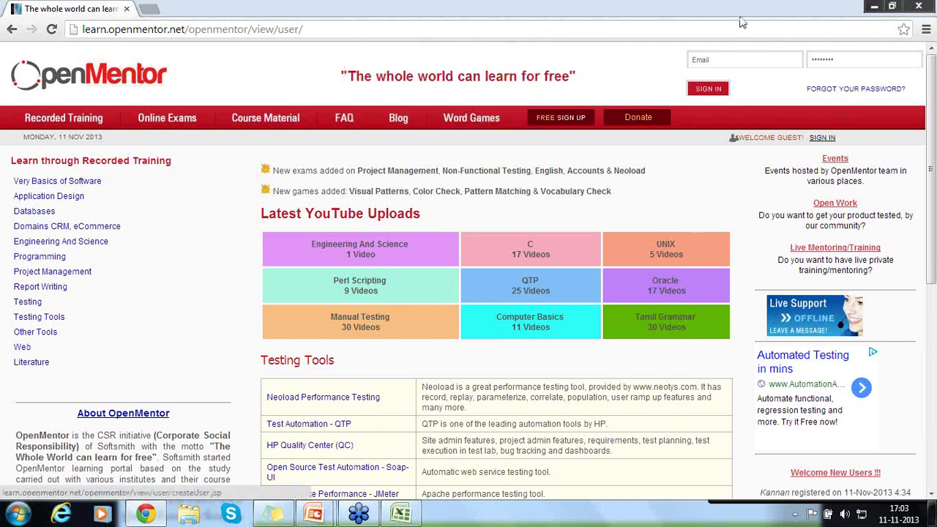
Minimize Chrome and PowerPoint to reveal the desktop, then select the SOTA shortcut
left_click(873, 7)
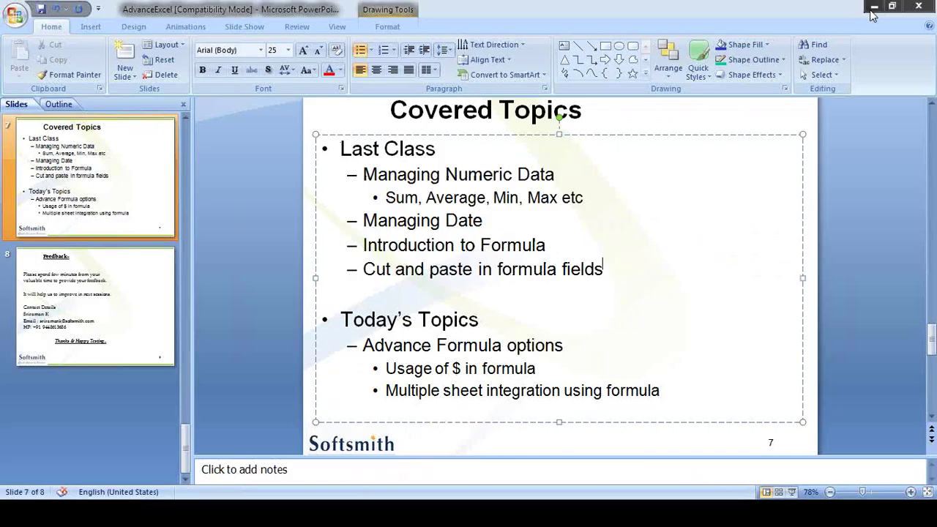
left_click(869, 11)
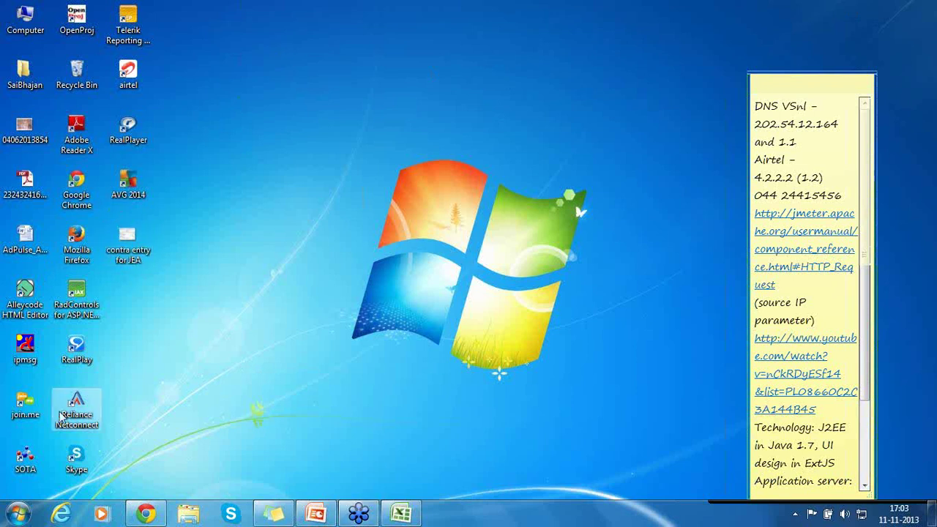
left_click(26, 457)
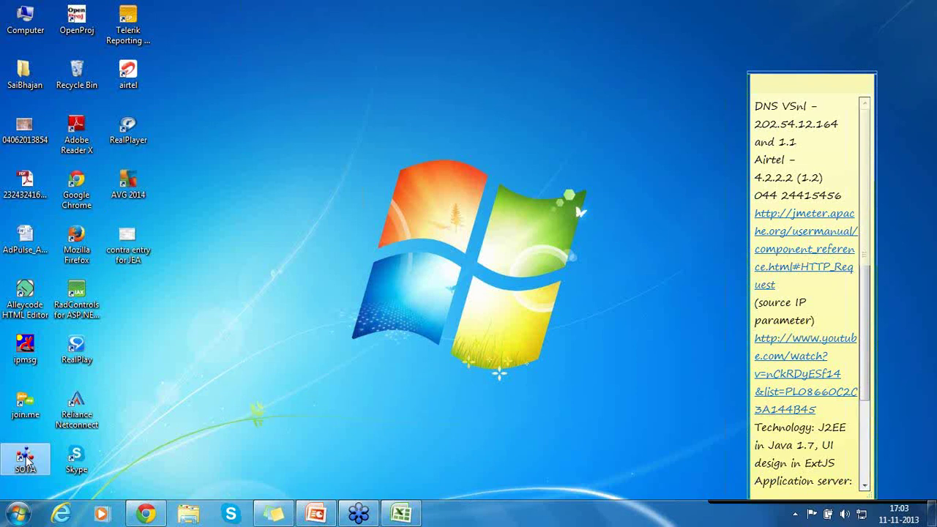
Launch SOTA and log in with the user's e-mail address and password
double_click(26, 457)
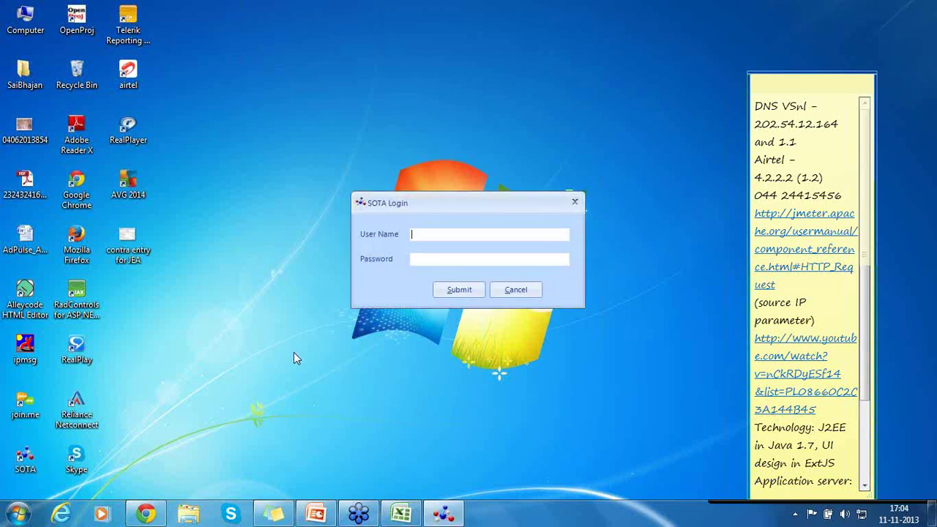
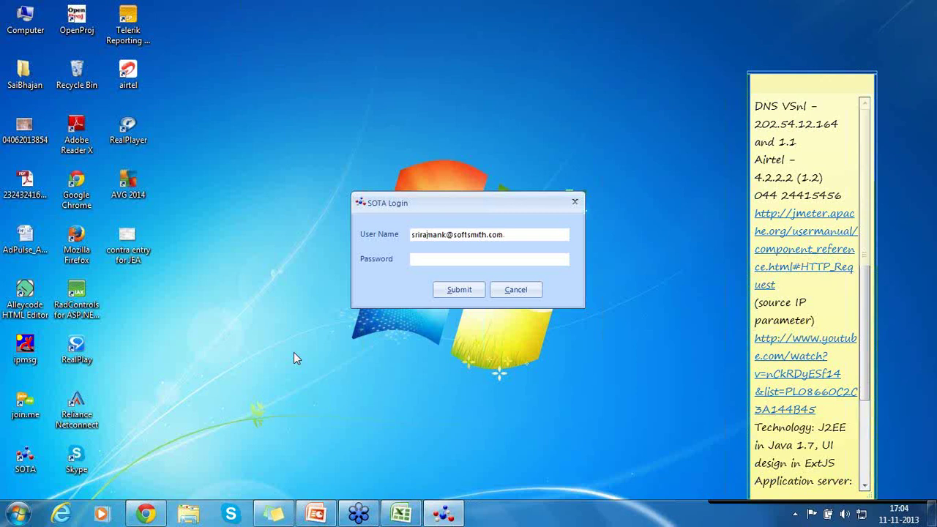
key("Tab")
type("*******")
left_click(456, 290)
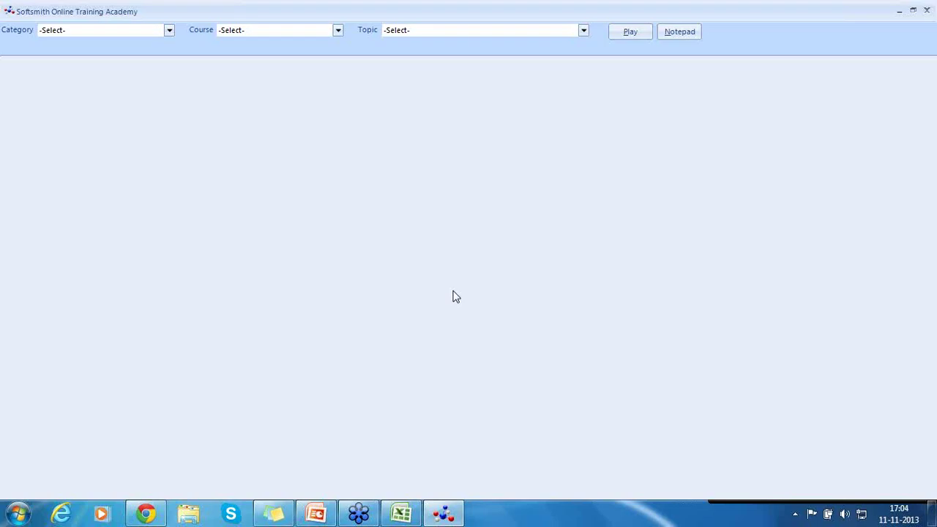
Choose Other Tools and Advanced Excel, confirming Advanced Excel Day 1 is the available topic
left_click(167, 32)
left_click(167, 32)
left_click(167, 32)
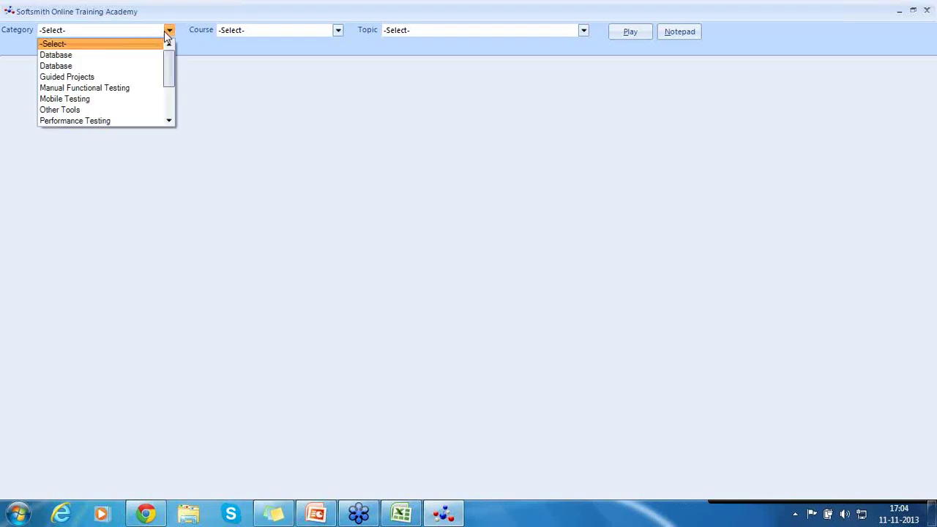
left_click(145, 115)
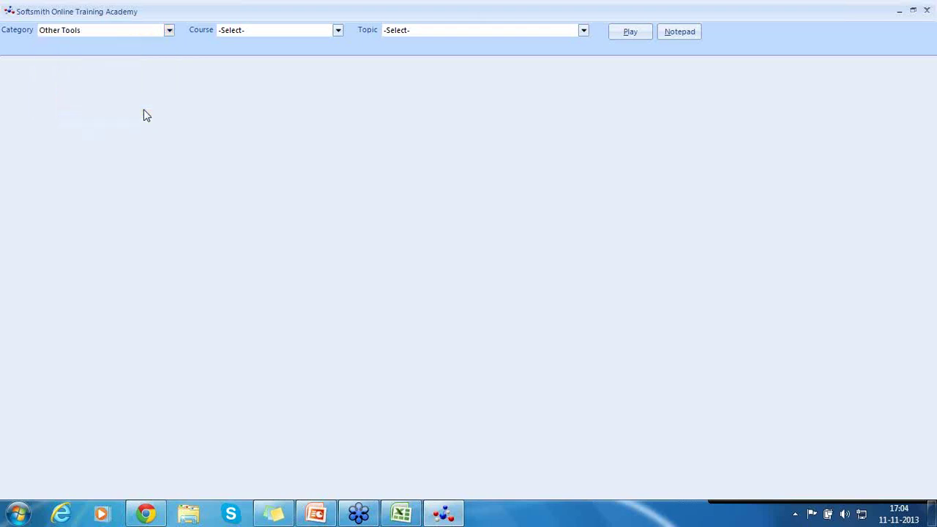
left_click(330, 34)
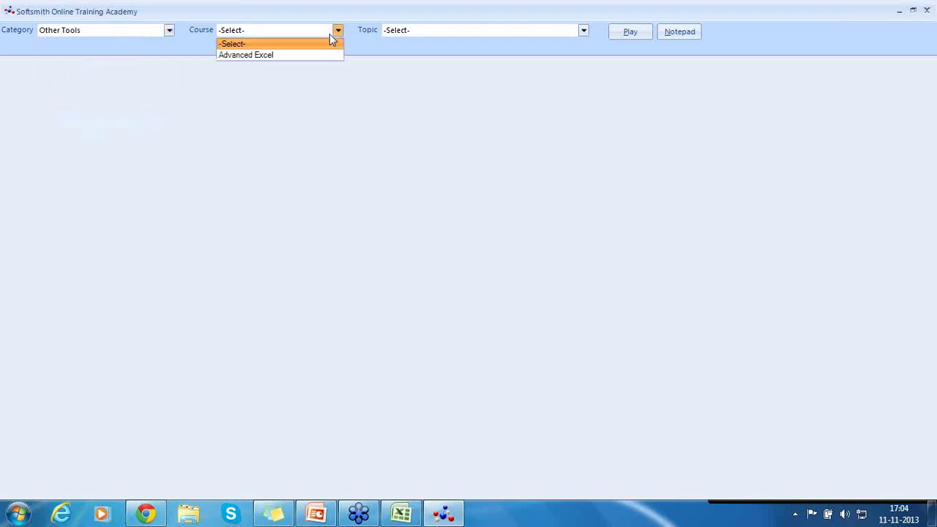
left_click(308, 56)
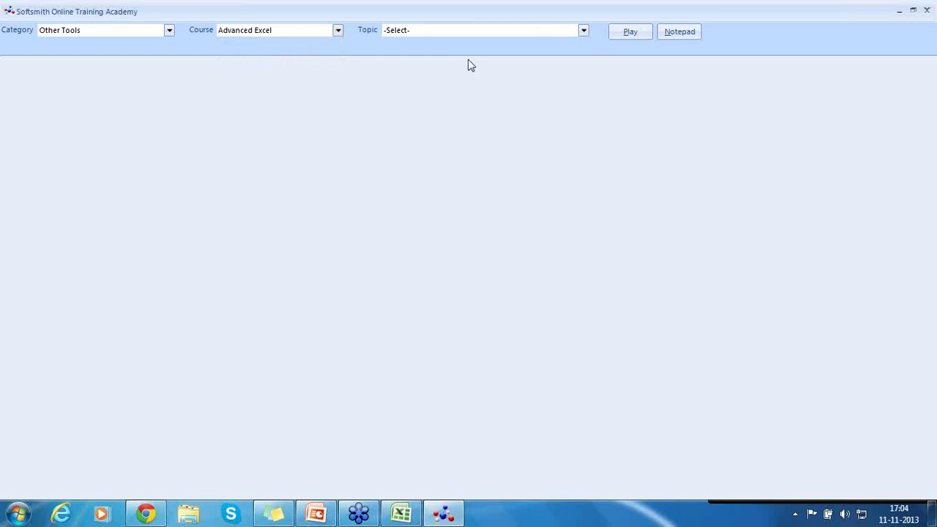
left_click(578, 32)
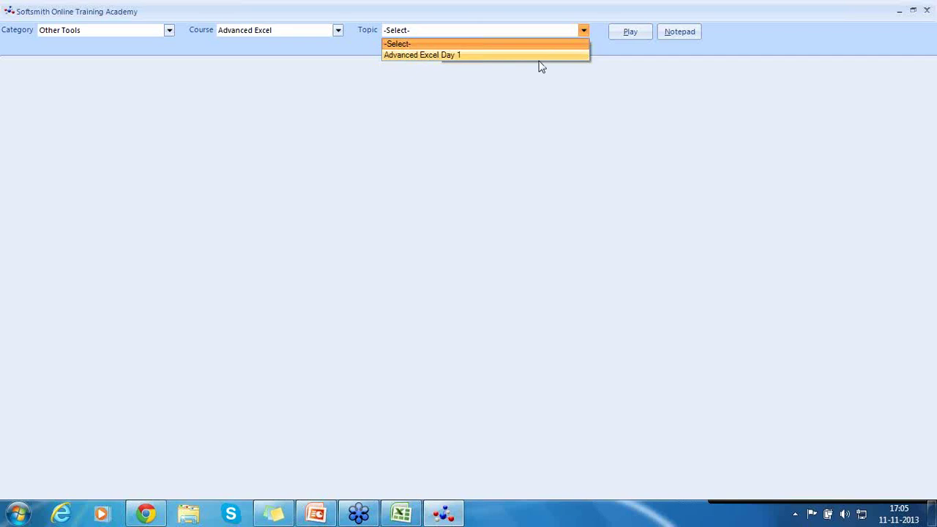
left_click(580, 135)
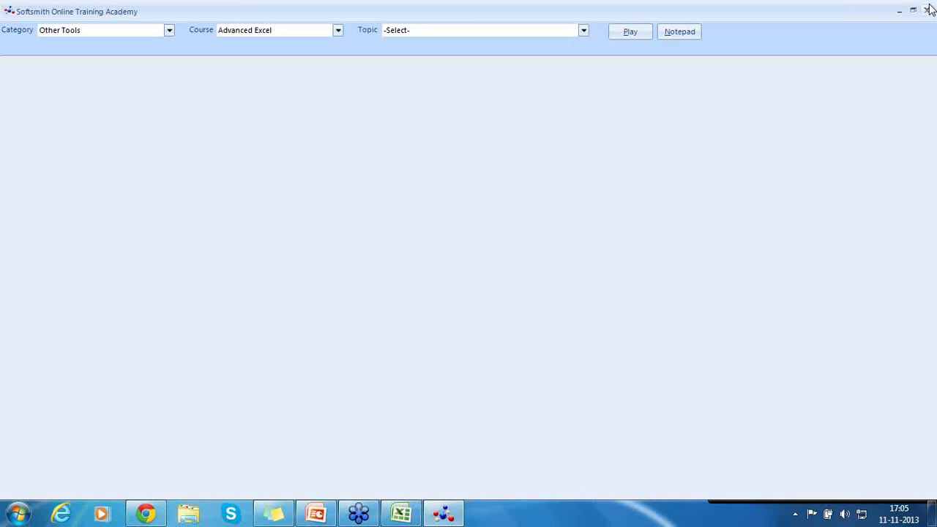
Close the Softsmith Online Training Academy window to return to the desktop
left_click(927, 7)
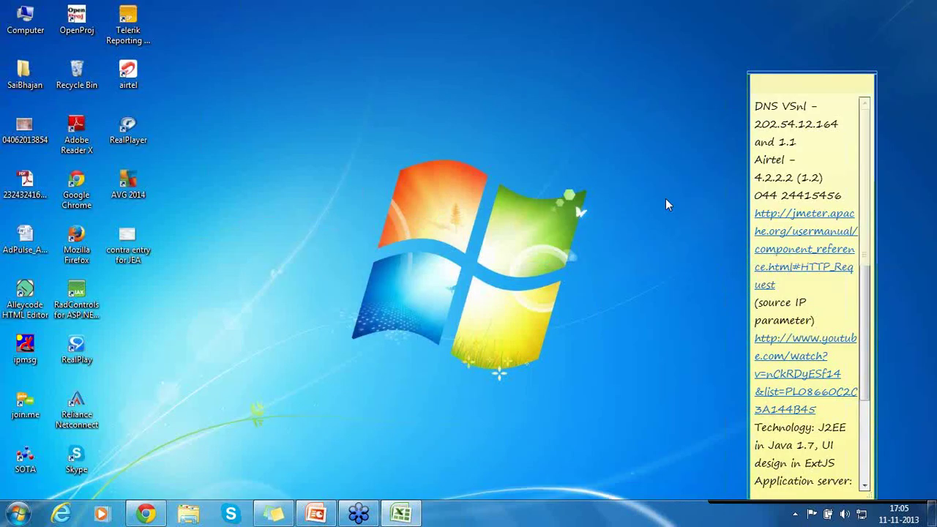